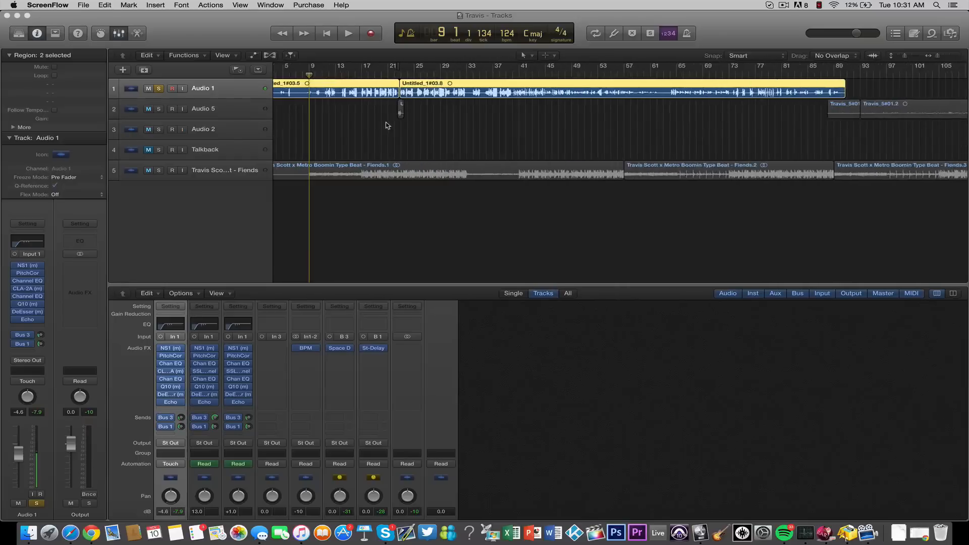
- Switch to Logic Pro X and turn off solo on the Audio 1 track
{"action": "scroll", "coordinate": [387, 126], "scroll_direction": "left", "scroll_amount": 3}
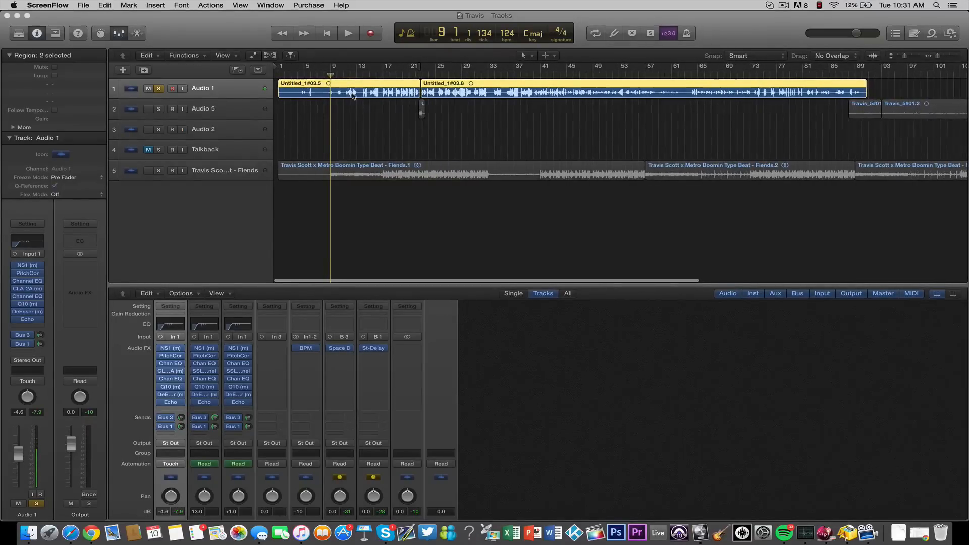
{"action": "scroll", "coordinate": [353, 96], "scroll_direction": "up", "scroll_amount": 5}
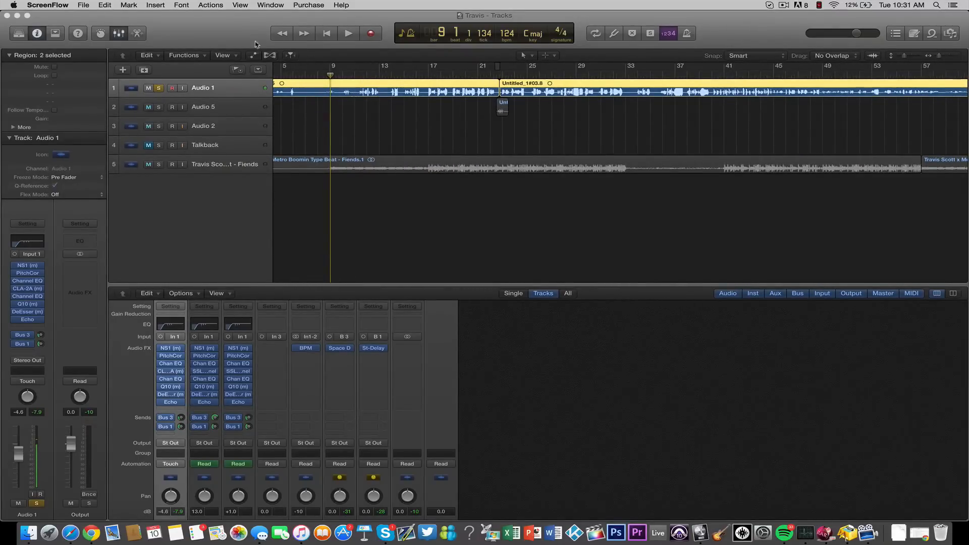
{"action": "left_click", "coordinate": [239, 33]}
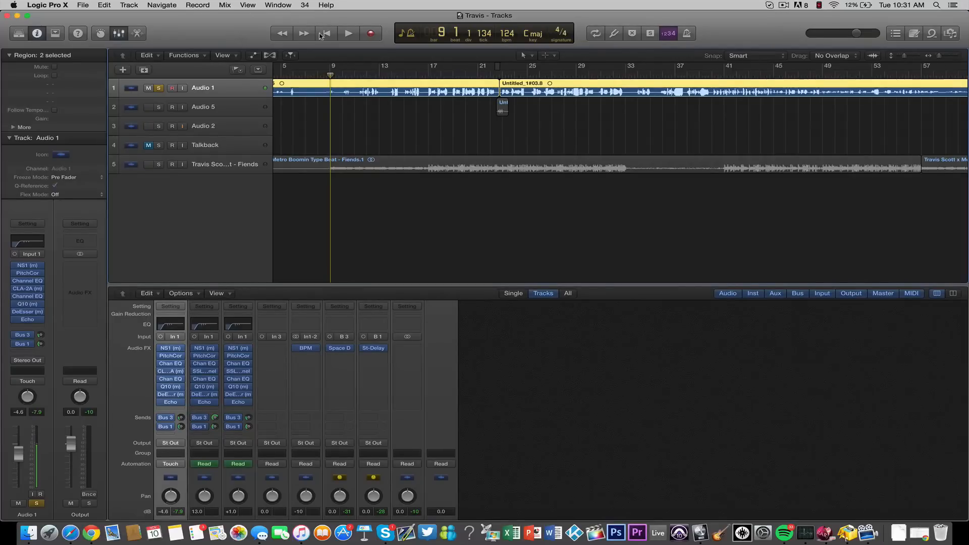
{"action": "mouse_move", "coordinate": [313, 76]}
{"action": "left_mouse_down"}
{"action": "mouse_move", "coordinate": [302, 77]}
{"action": "mouse_move", "coordinate": [330, 77]}
{"action": "left_mouse_up"}
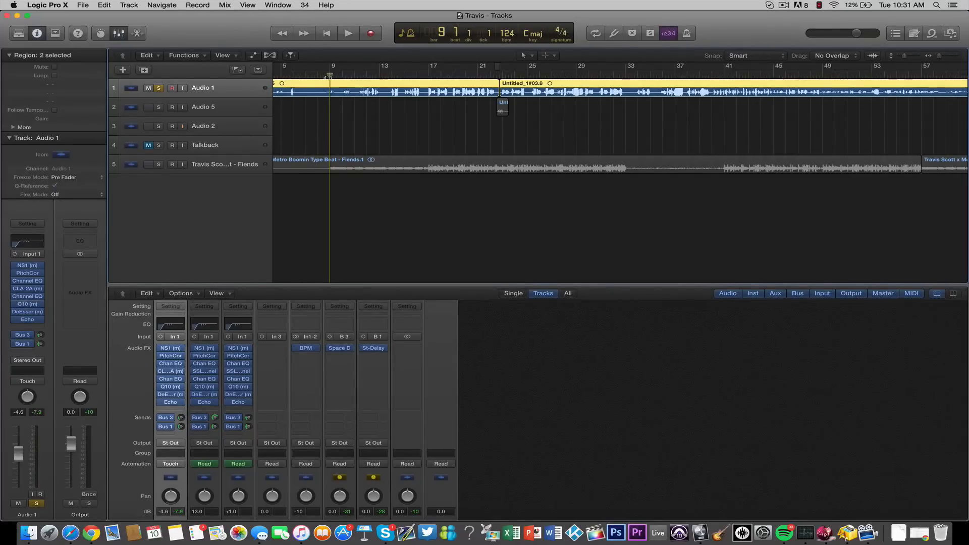
{"action": "left_click", "coordinate": [158, 89]}
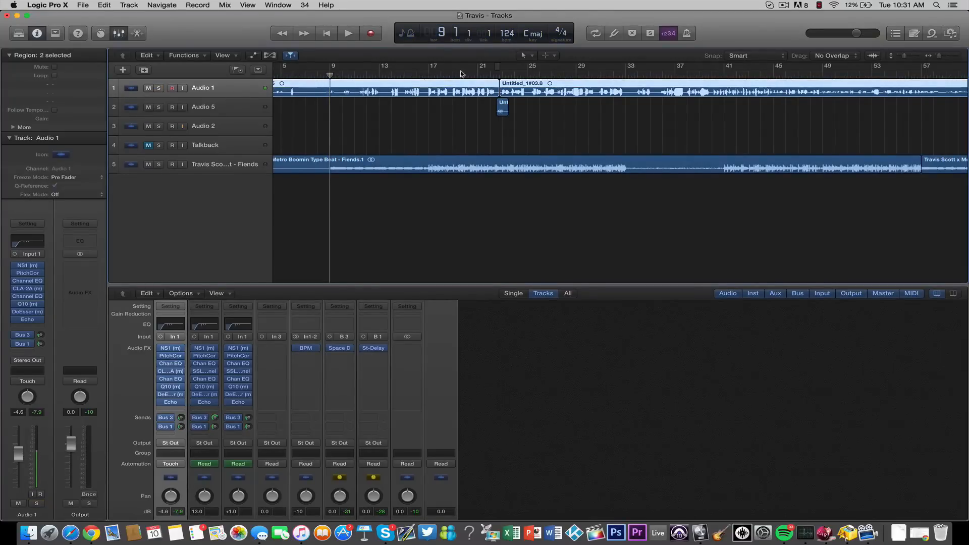
- Play back the vocal together with the beat from about bar 21 and stop playback
{"action": "left_click_drag", "start_coordinate": [462, 76], "coordinate": [472, 76]}
{"action": "key", "text": "space"}
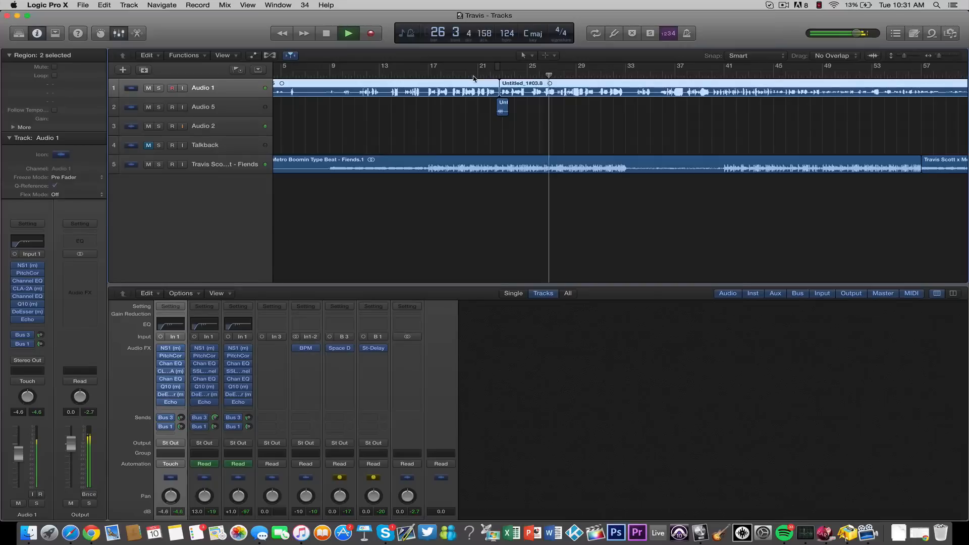
{"action": "key", "text": "space"}
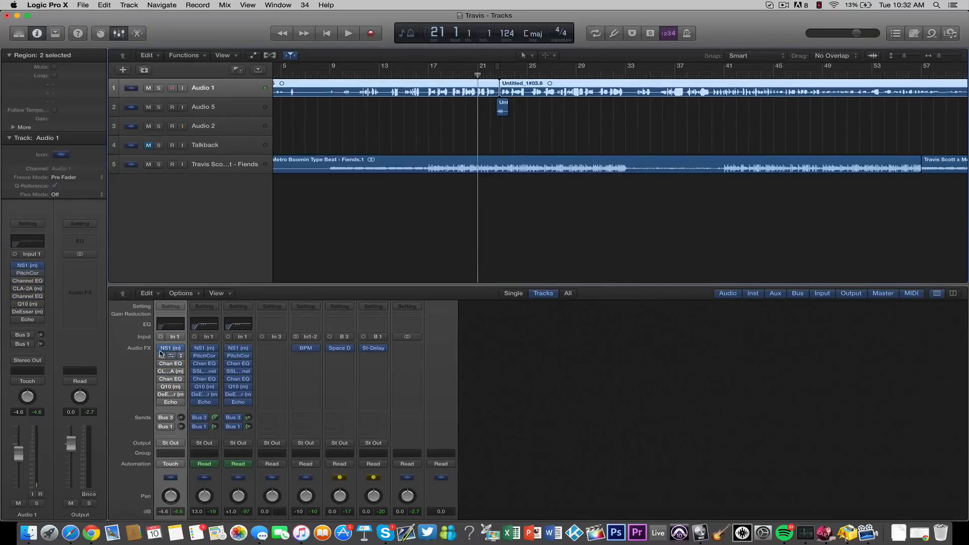
- Open the NS1 noise suppressor on Audio 1 and audition the song from about bar 6 with it bypassed
{"action": "scroll", "coordinate": [352, 74], "scroll_direction": "left", "scroll_amount": 3}
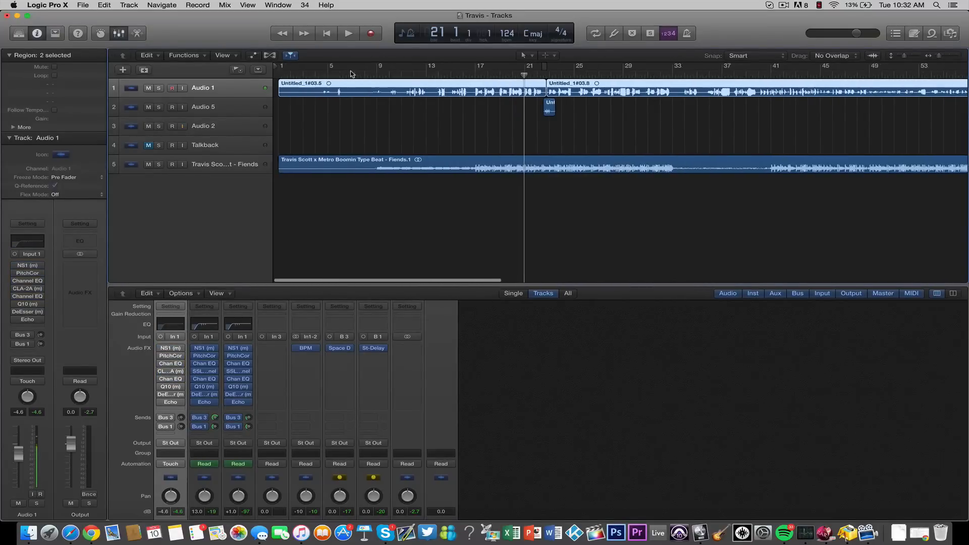
{"action": "left_click", "coordinate": [352, 73]}
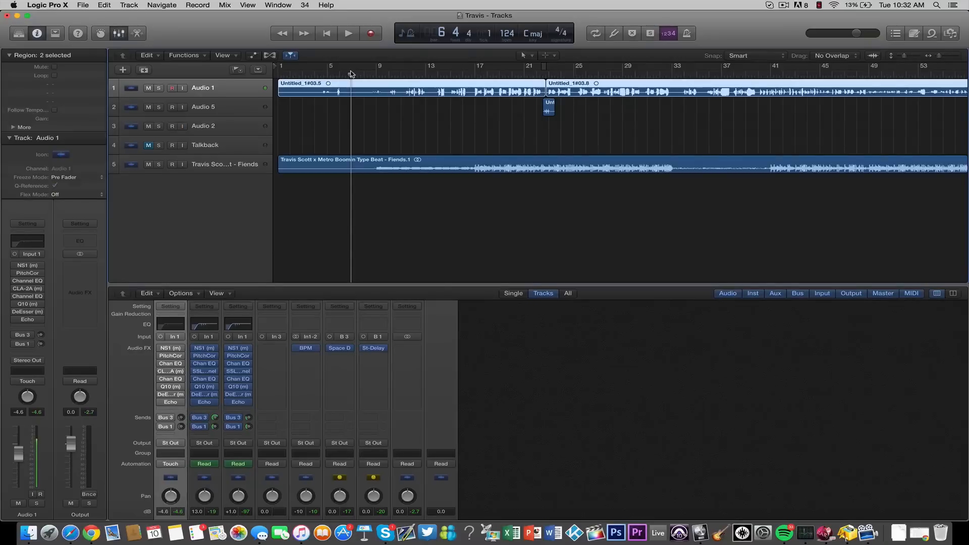
{"action": "left_click_drag", "start_coordinate": [352, 73], "coordinate": [345, 74]}
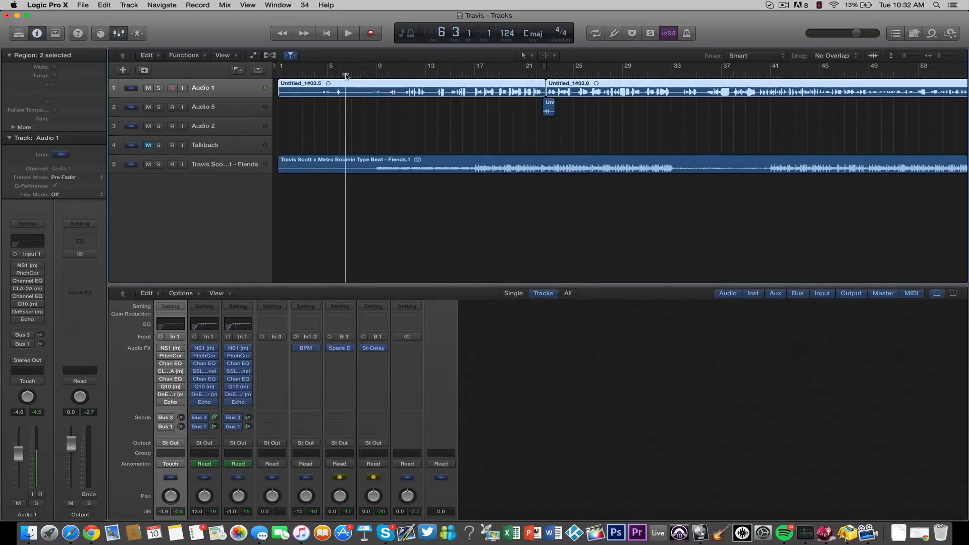
{"action": "left_click", "coordinate": [161, 350]}
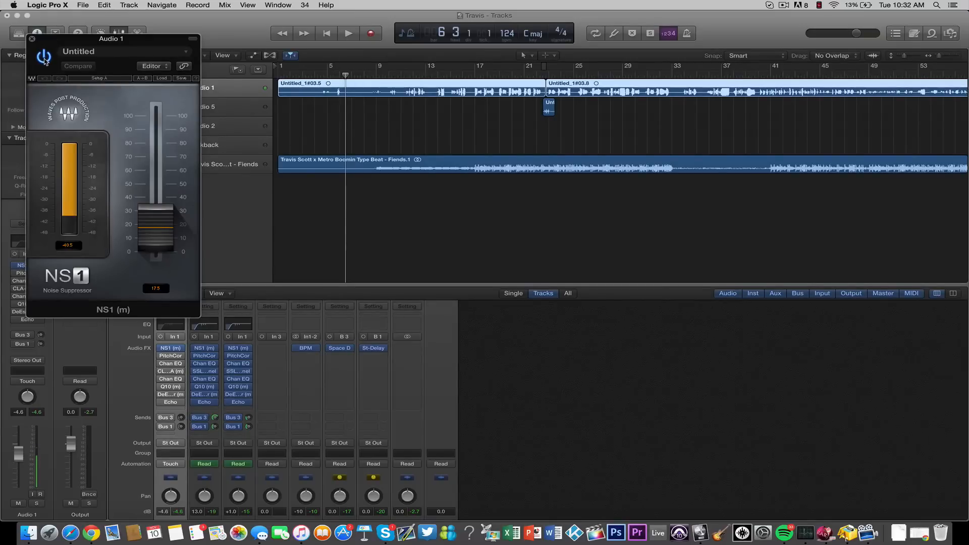
{"action": "key", "text": "space"}
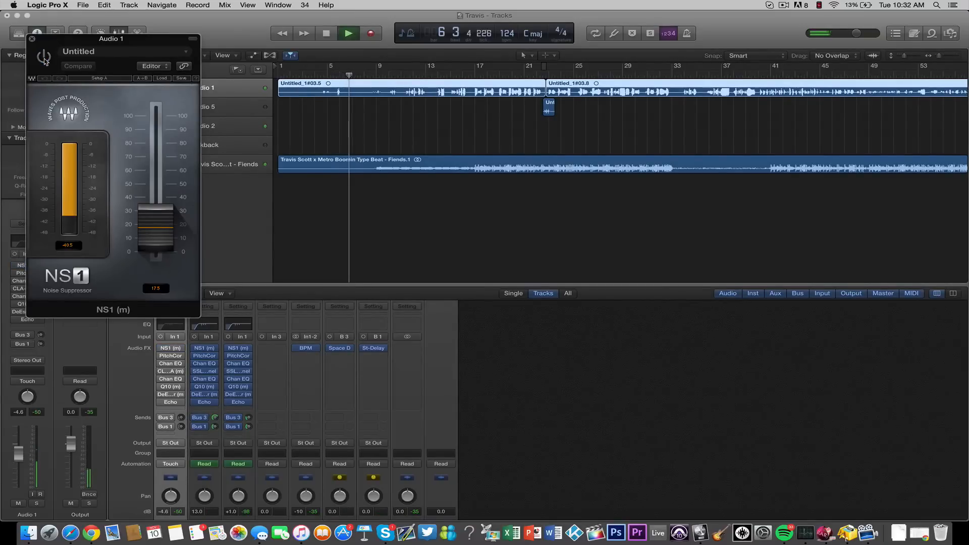
{"action": "key", "text": "space"}
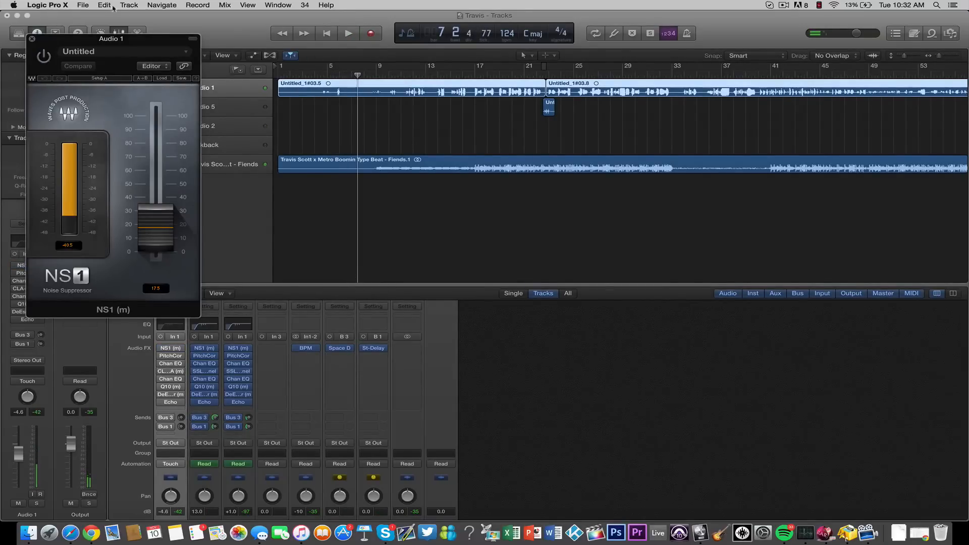
- Mute the Travis Scott beat track and play the vocal alone from about bar 6 with NS1 bypassed
{"action": "left_click_drag", "start_coordinate": [139, 39], "coordinate": [221, 214]}
{"action": "left_click", "coordinate": [149, 165]}
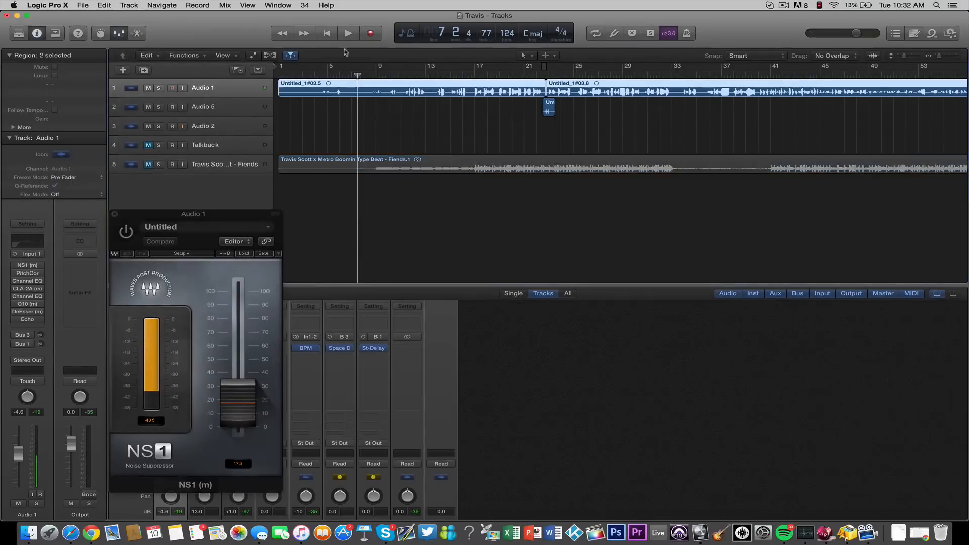
{"action": "left_click", "coordinate": [349, 75]}
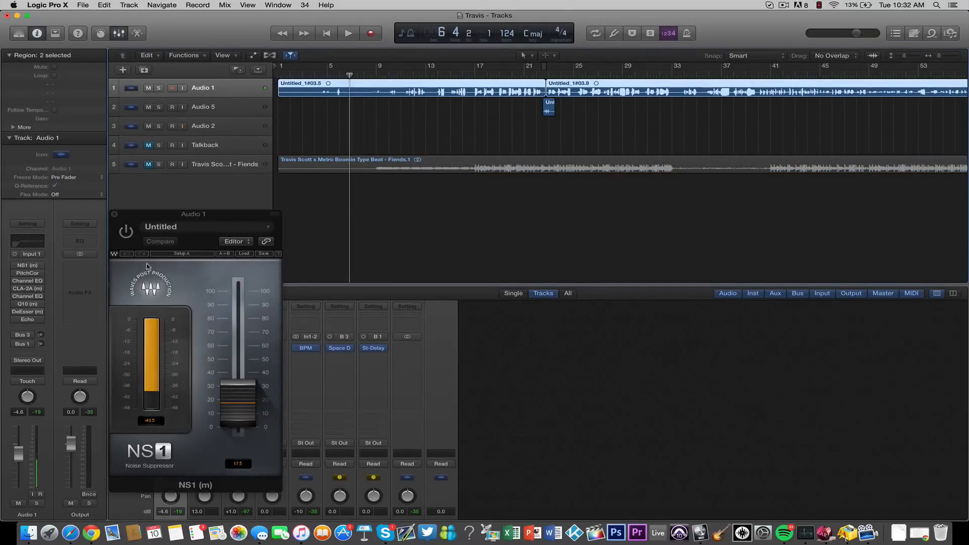
{"action": "key", "text": "space"}
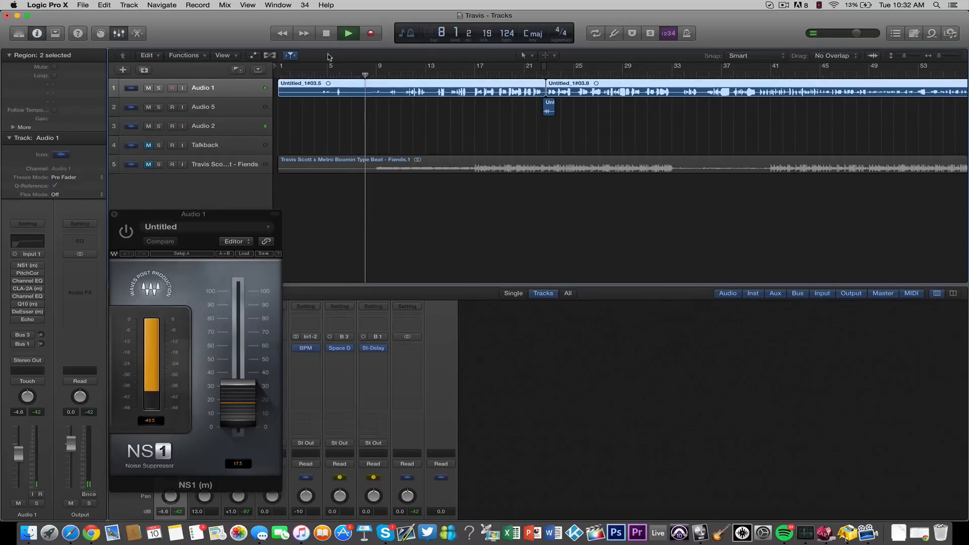
{"action": "left_click", "coordinate": [343, 76]}
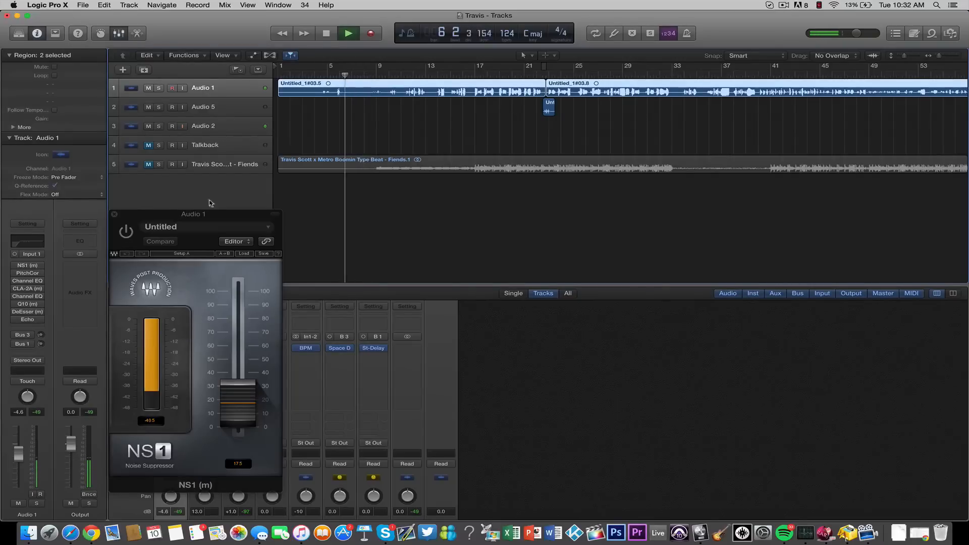
- Turn on NS1 during playback to hear the noise suppression, stop playback and close the plug-in window
{"action": "left_click", "coordinate": [125, 235]}
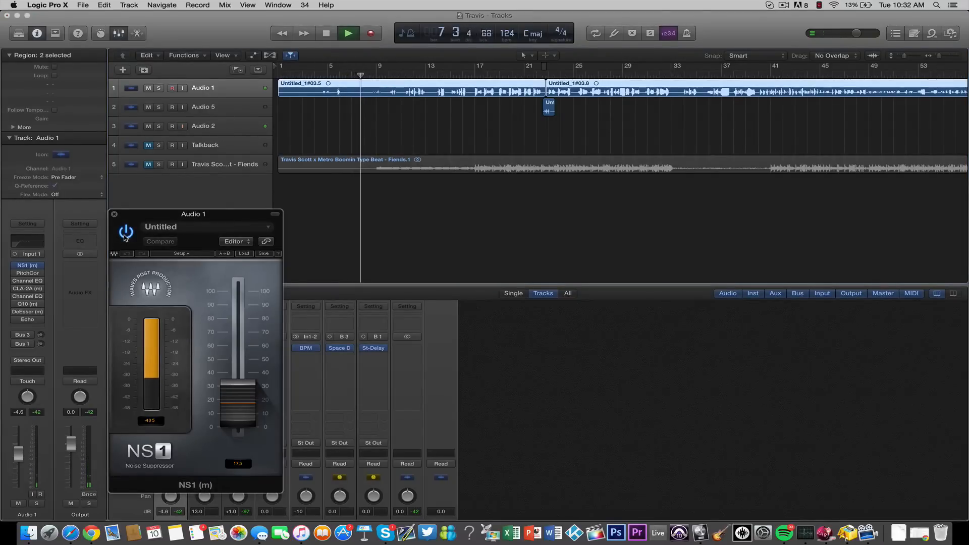
{"action": "key", "text": "space"}
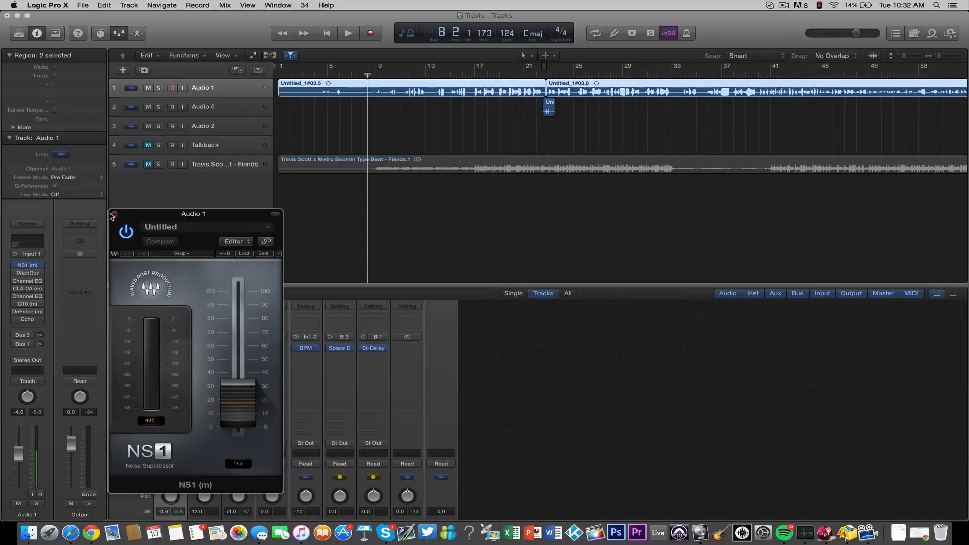
{"action": "left_click", "coordinate": [113, 215]}
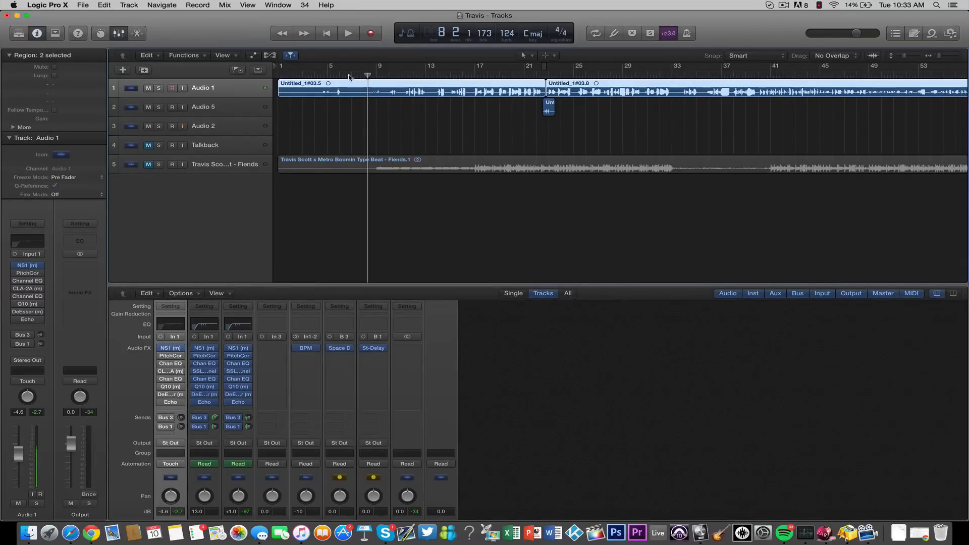
- Enable Pitch Correction on Audio 1 and review its scale and root note choices, keeping major scale and D#
{"action": "left_click_drag", "start_coordinate": [350, 76], "coordinate": [344, 74]}
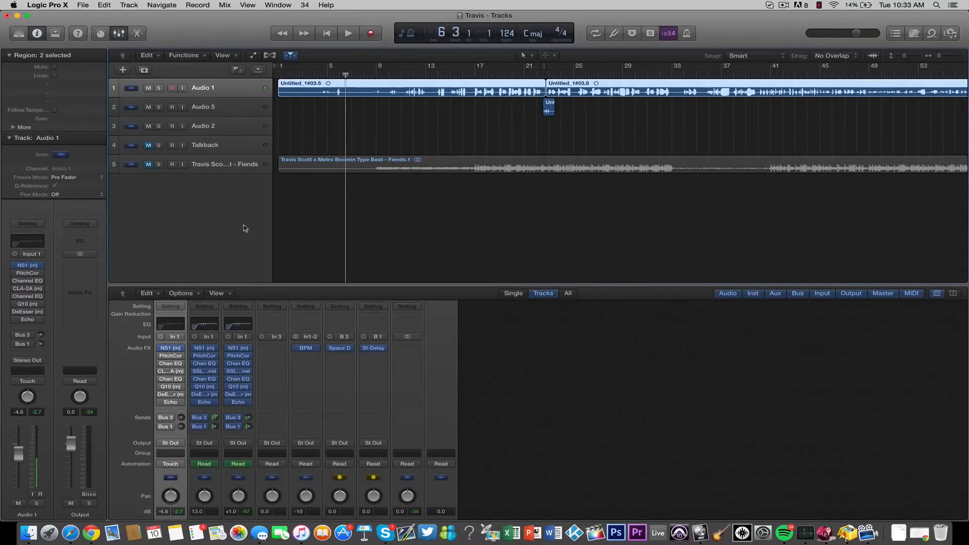
{"action": "left_click", "coordinate": [170, 358]}
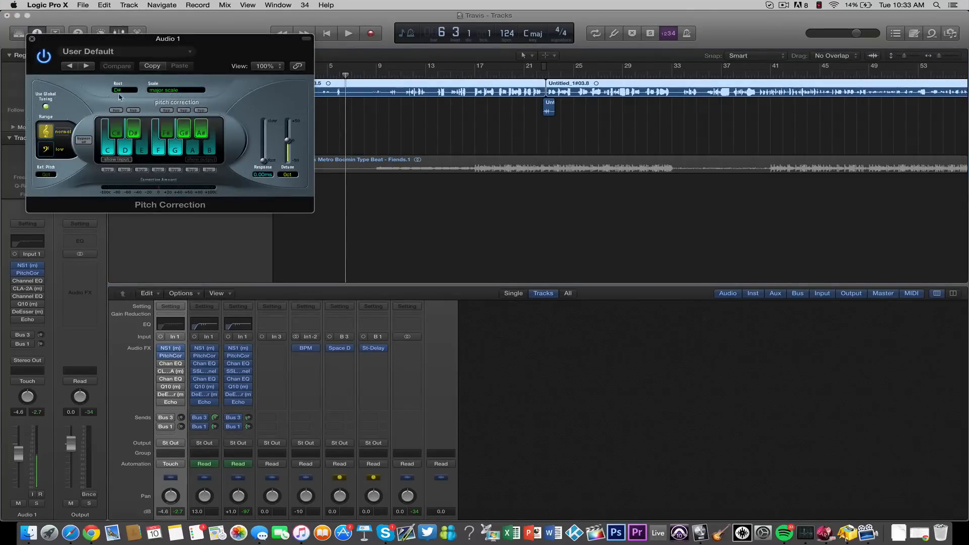
{"action": "left_click", "coordinate": [165, 92]}
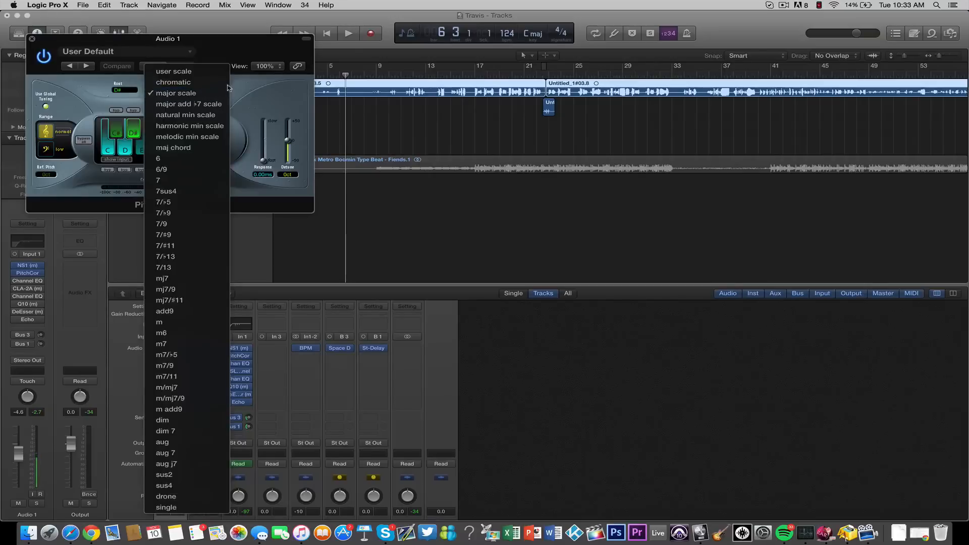
{"action": "left_click", "coordinate": [241, 86]}
{"action": "left_click", "coordinate": [188, 91]}
{"action": "left_click", "coordinate": [189, 92]}
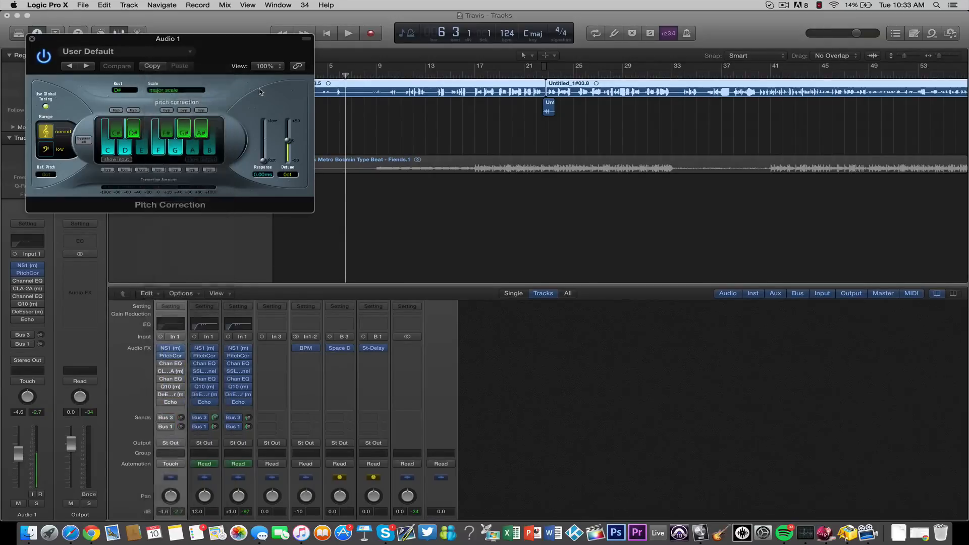
{"action": "left_click", "coordinate": [116, 92]}
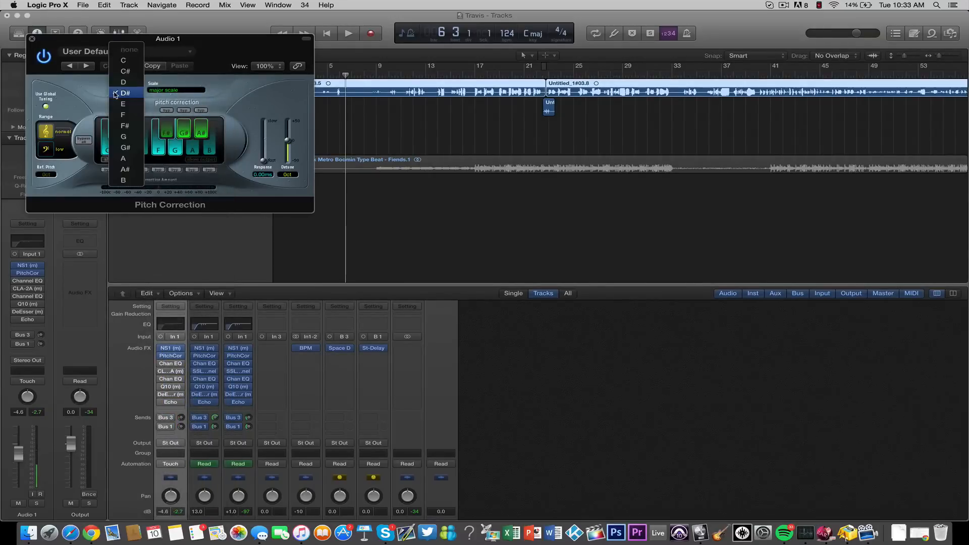
{"action": "left_click", "coordinate": [85, 97]}
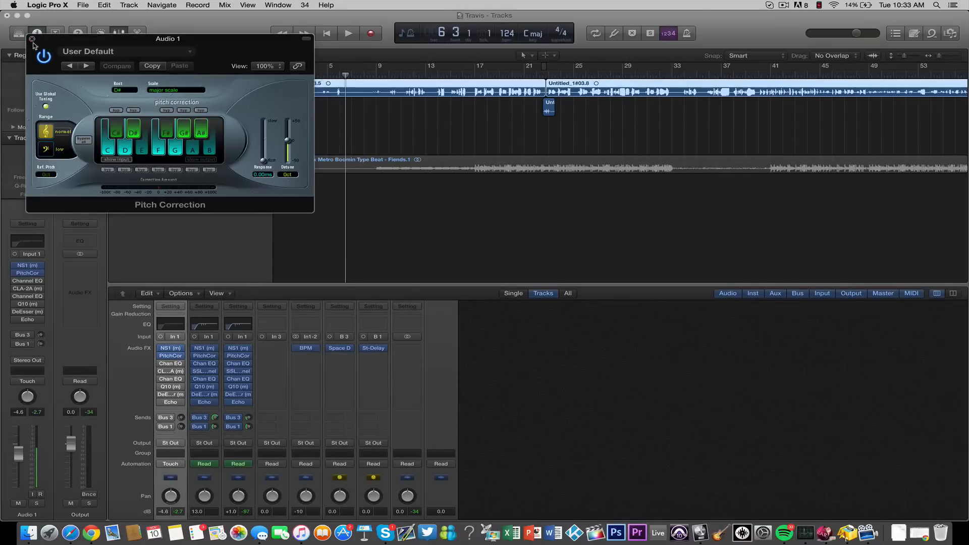
{"action": "left_click", "coordinate": [32, 39]}
- Enable and open the first Channel EQ on Audio 1 and turn on its Analyzer
{"action": "mouse_move", "coordinate": [160, 365]}
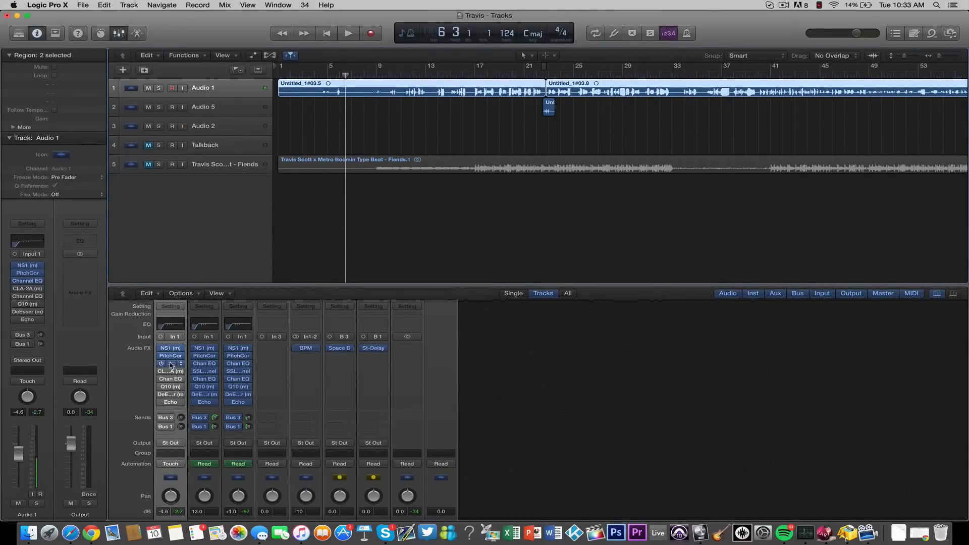
{"action": "left_click", "coordinate": [171, 365]}
{"action": "left_click_drag", "start_coordinate": [269, 43], "coordinate": [511, 164]}
{"action": "left_click", "coordinate": [436, 75]}
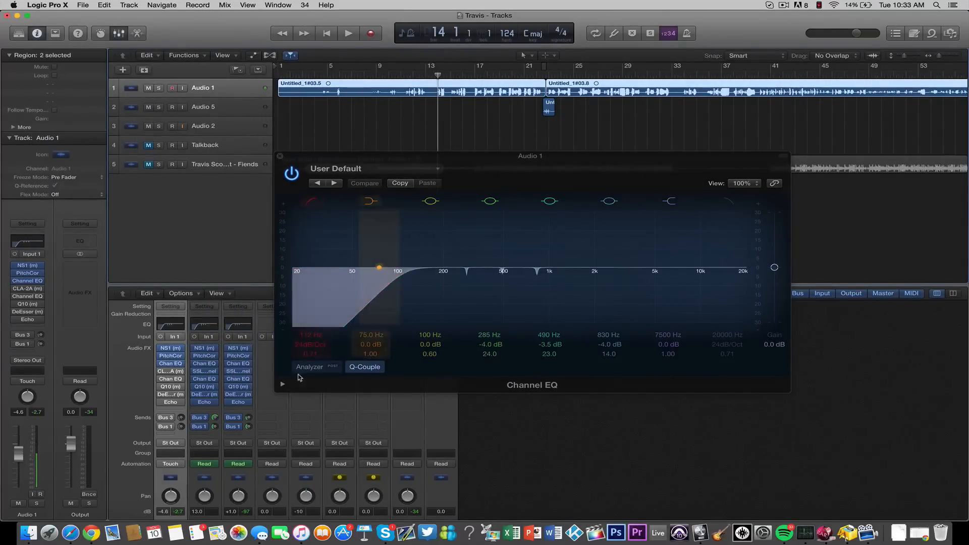
{"action": "left_click", "coordinate": [319, 368]}
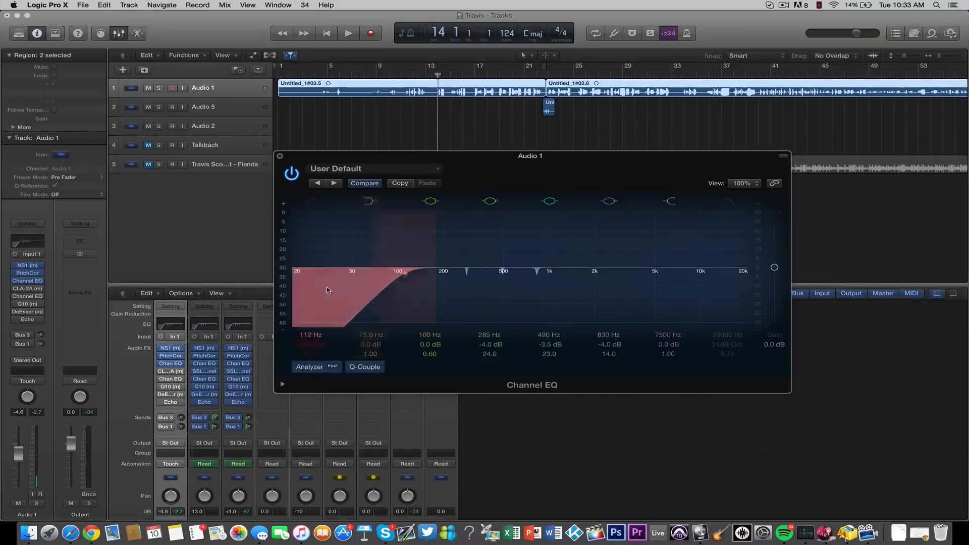
- Sweep the narrow 285 Hz band at a +24 dB boost during playback from bar 17, and set it to 270 Hz with a -3.5 dB cut
{"action": "left_click", "coordinate": [409, 74]}
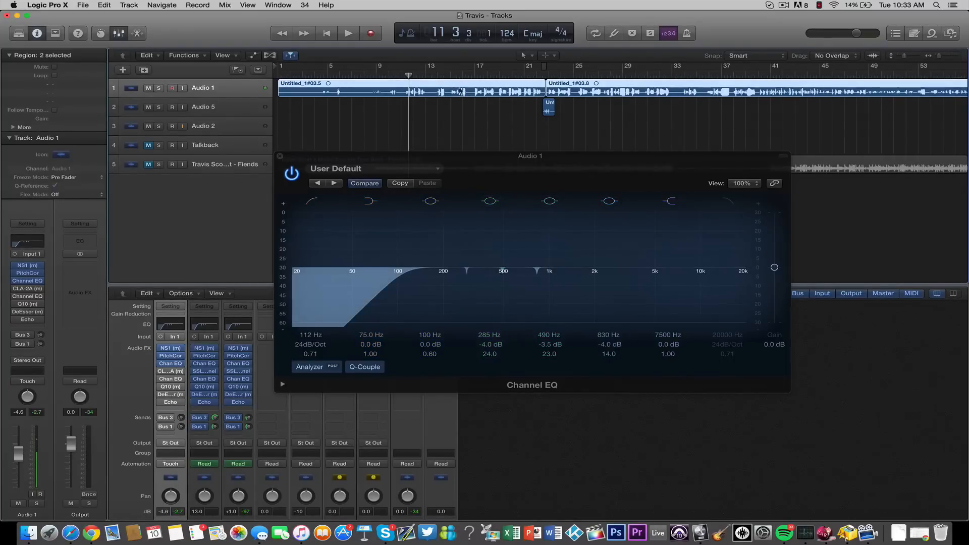
{"action": "left_click", "coordinate": [474, 76]}
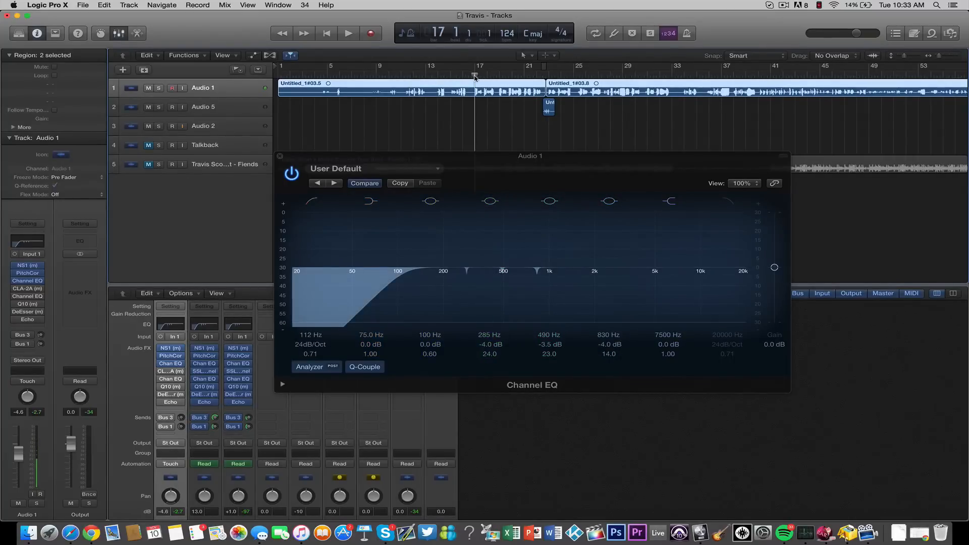
{"action": "left_click", "coordinate": [466, 276]}
{"action": "left_click_drag", "start_coordinate": [466, 276], "coordinate": [467, 200]}
{"action": "key", "text": "space"}
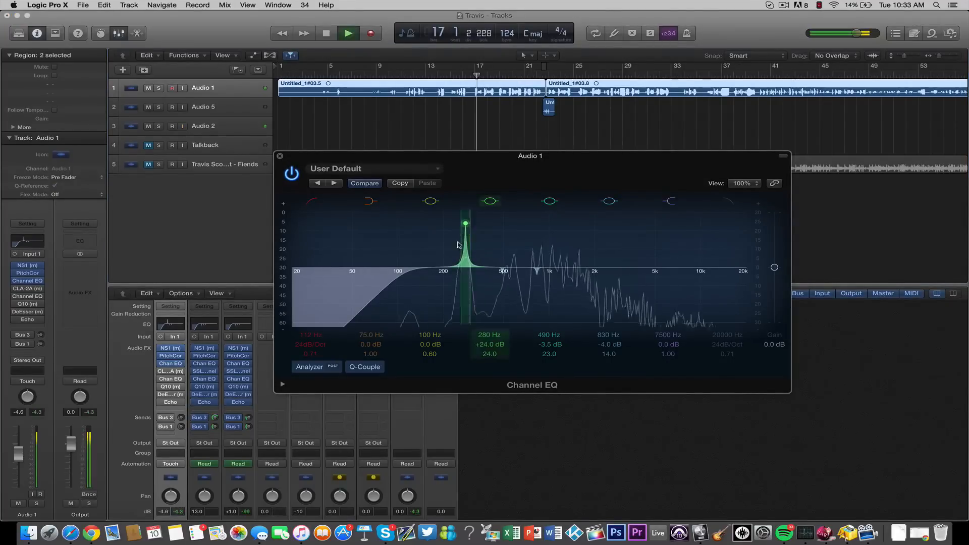
{"action": "mouse_move", "coordinate": [467, 226]}
{"action": "left_mouse_down"}
{"action": "mouse_move", "coordinate": [478, 225]}
{"action": "mouse_move", "coordinate": [465, 225]}
{"action": "left_mouse_up"}
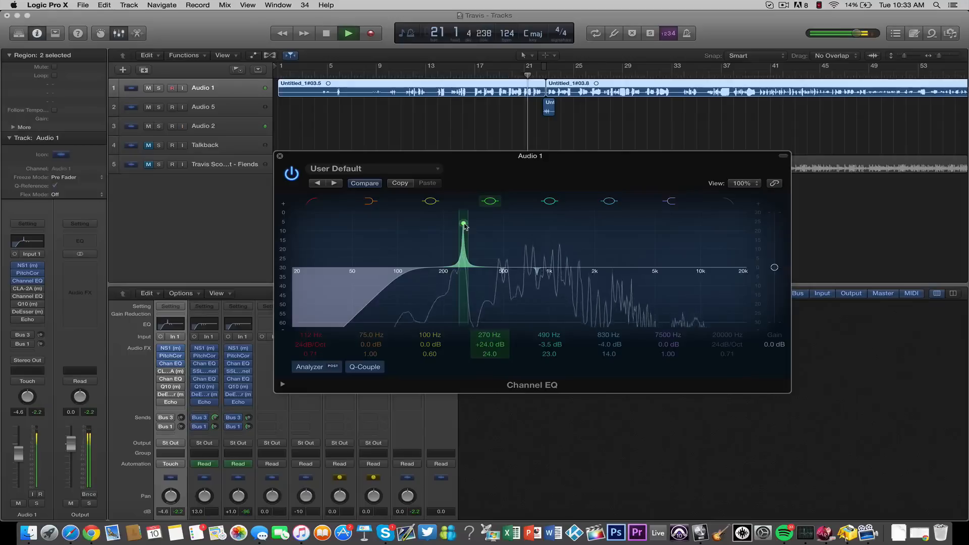
{"action": "key", "text": "space"}
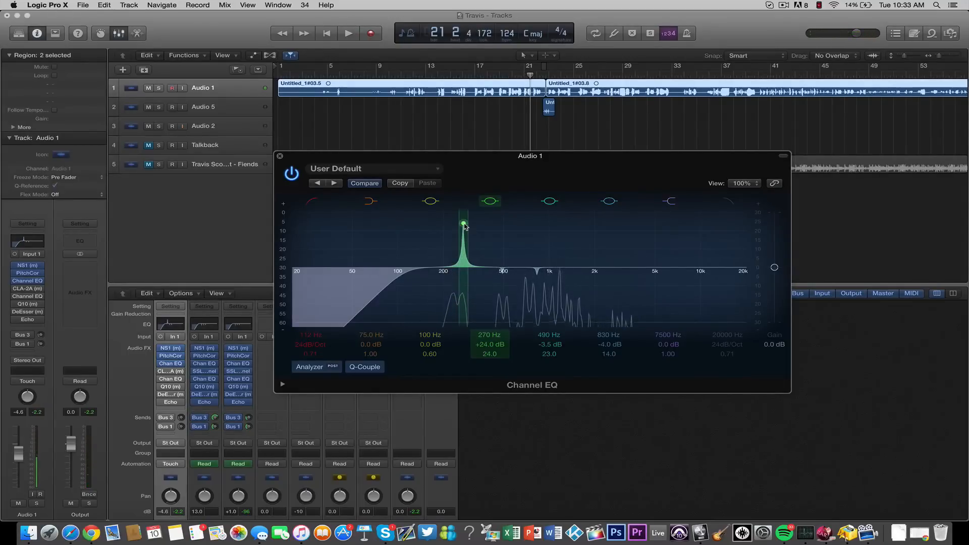
{"action": "left_click_drag", "start_coordinate": [464, 224], "coordinate": [465, 296]}
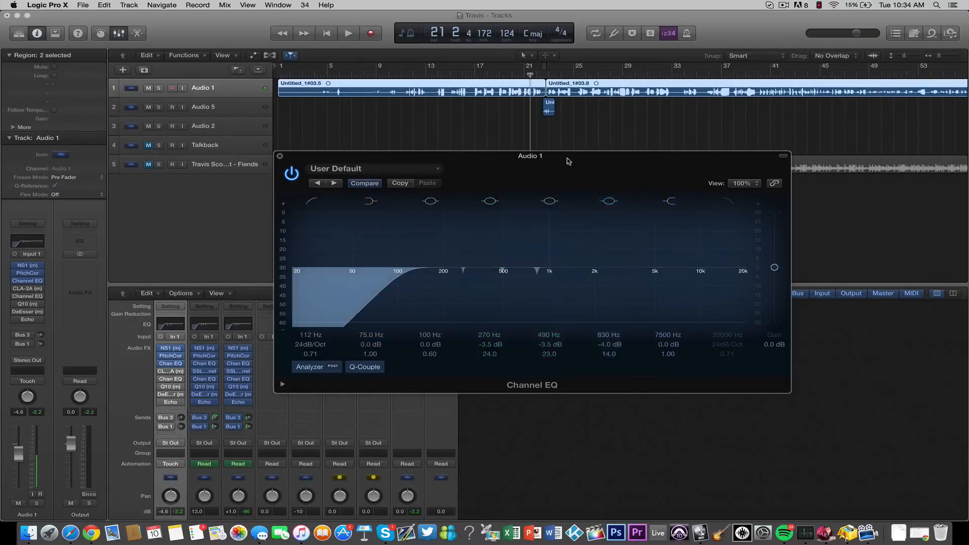
- Close the first Channel EQ, save the project and set the playhead just before bar 17
{"action": "left_click", "coordinate": [280, 157]}
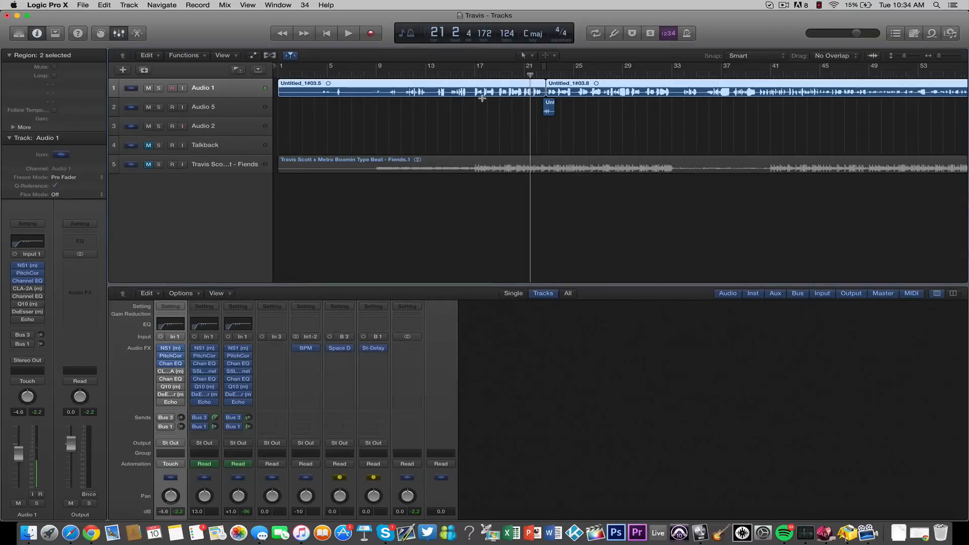
{"action": "key", "text": "super+s"}
{"action": "left_click_drag", "start_coordinate": [509, 78], "coordinate": [474, 74]}
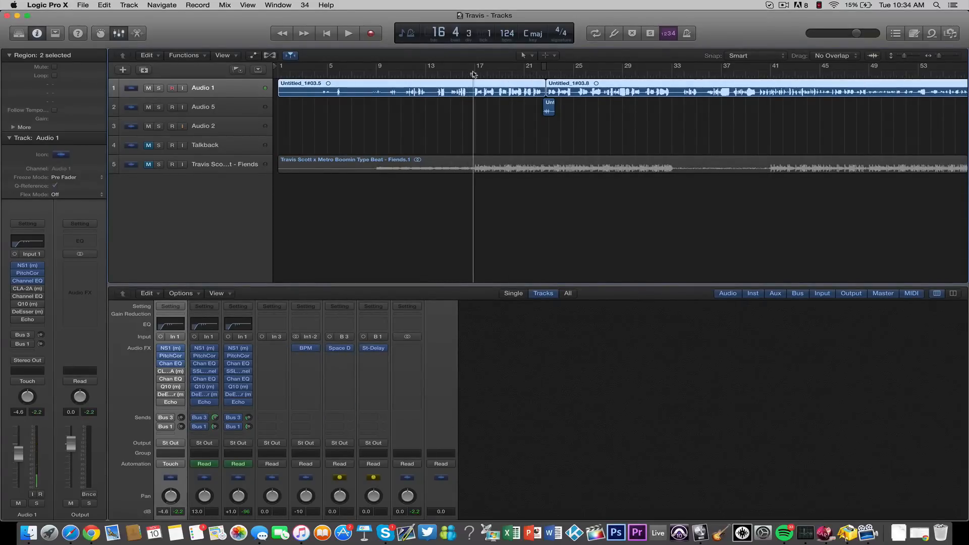
- Enable the CLA-2A compressor on Audio 1, review its gain and peak reduction settings, and close it
{"action": "mouse_move", "coordinate": [161, 374]}
{"action": "left_click", "coordinate": [173, 372]}
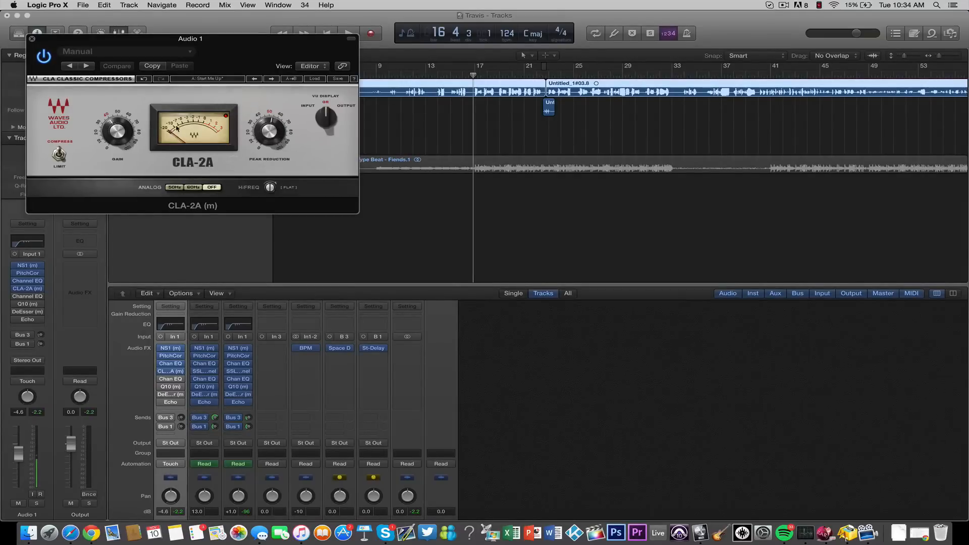
{"action": "left_click", "coordinate": [31, 39]}
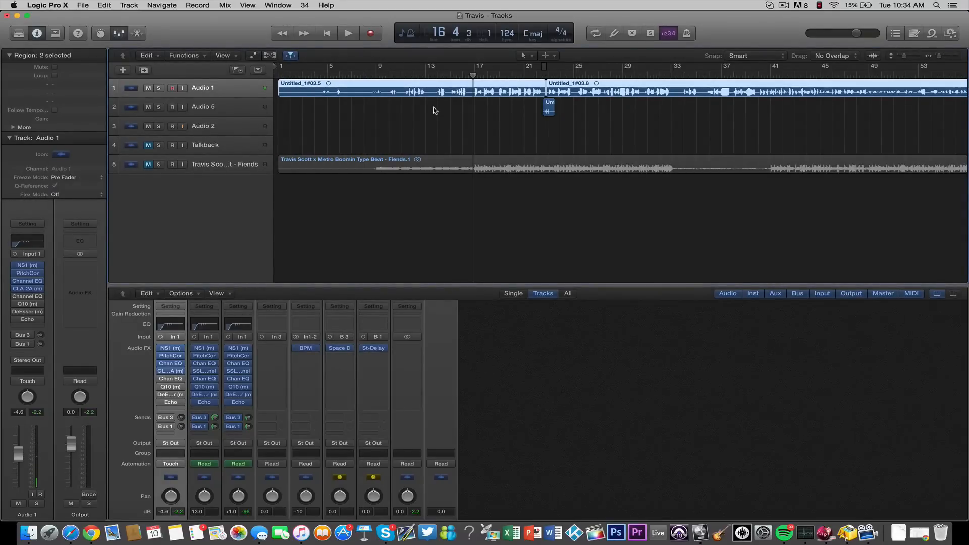
- Place the playhead at bar 17, then enable the second Channel EQ on Audio 1, review its bands and close it
{"action": "left_click", "coordinate": [474, 75]}
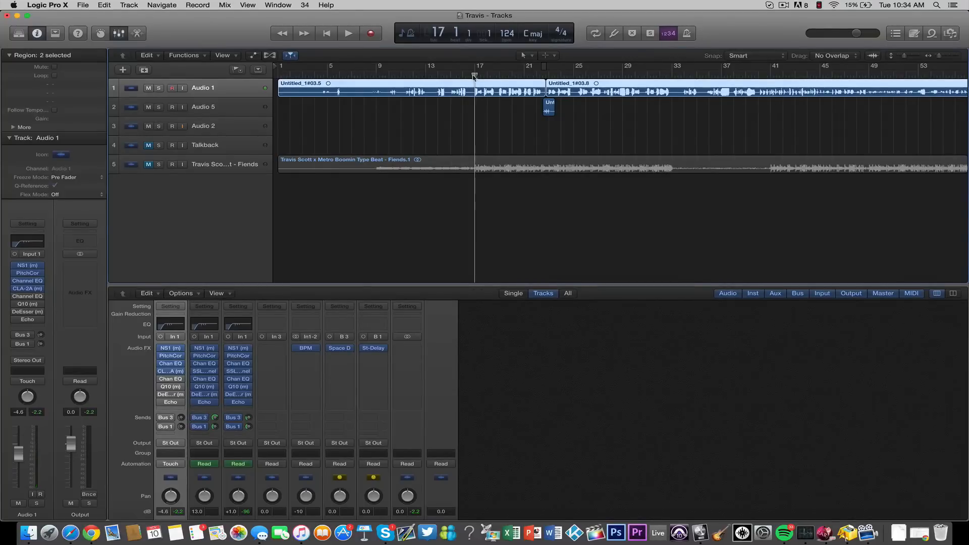
{"action": "left_click", "coordinate": [172, 379]}
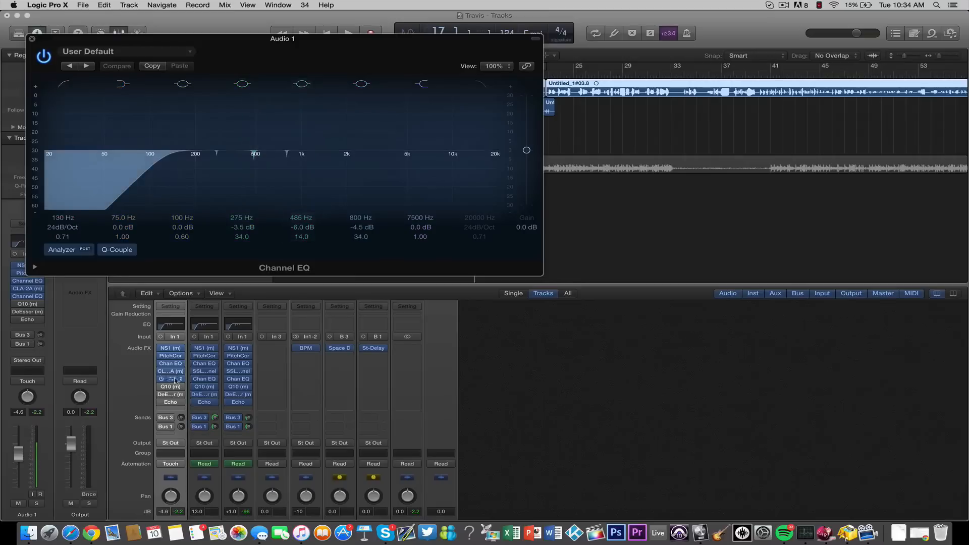
{"action": "left_click", "coordinate": [32, 39]}
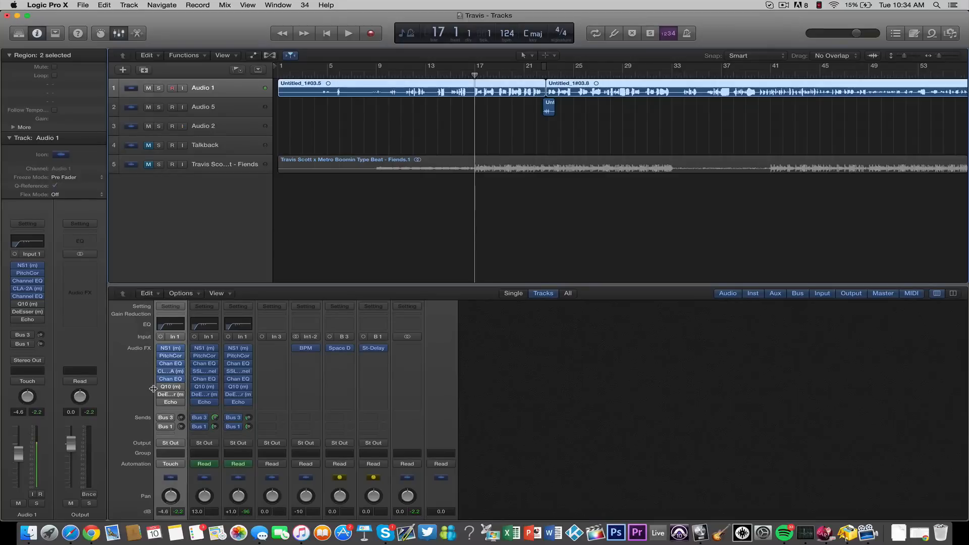
- Enable the Q10 equalizer on Audio 1, review its Hip Hop EQ curve and low-mid band 4, and close it
{"action": "mouse_move", "coordinate": [160, 388]}
{"action": "left_click", "coordinate": [172, 387]}
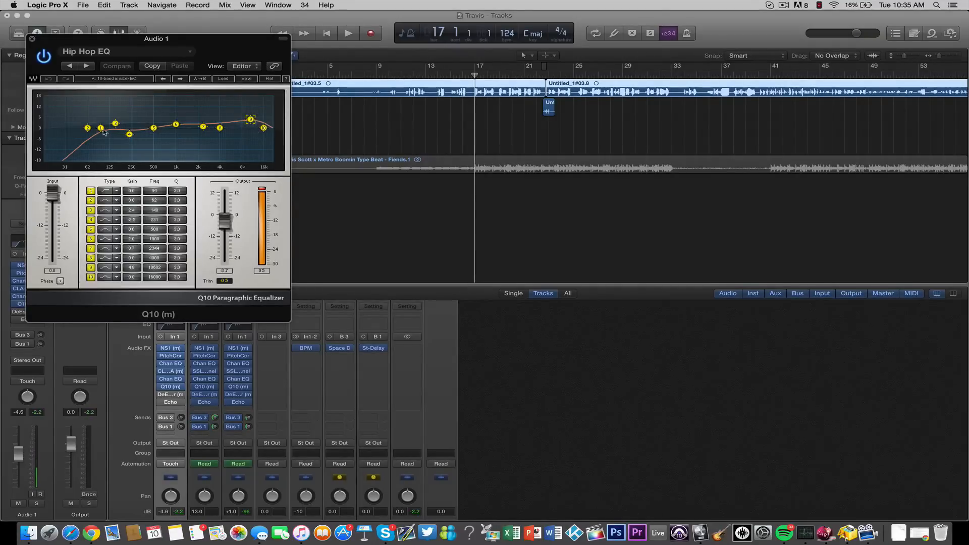
{"action": "left_click_drag", "start_coordinate": [129, 134], "coordinate": [130, 135]}
{"action": "left_click", "coordinate": [32, 39]}
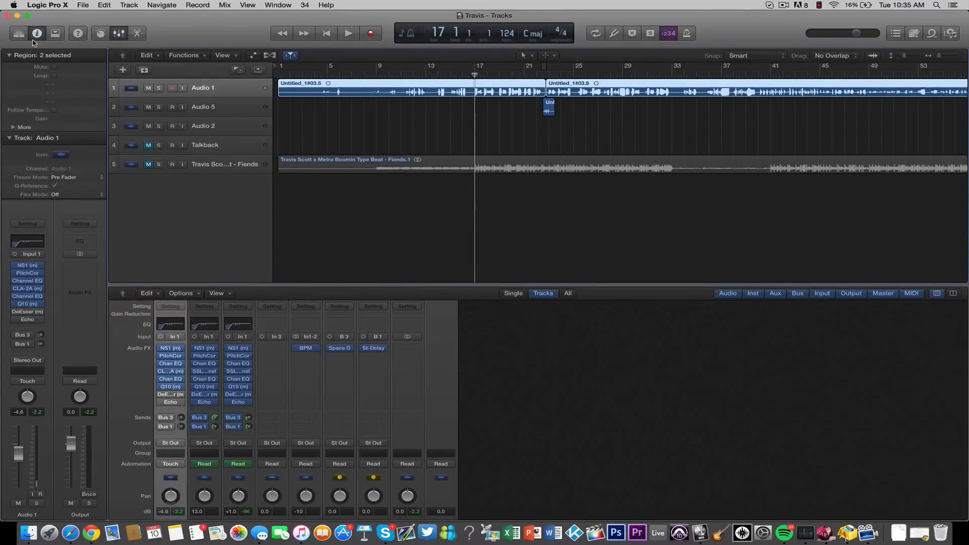
- Enable the DeEsser on Audio 1, audition it from bar 19 and lower its threshold slightly
{"action": "left_click_drag", "start_coordinate": [461, 74], "coordinate": [510, 78]}
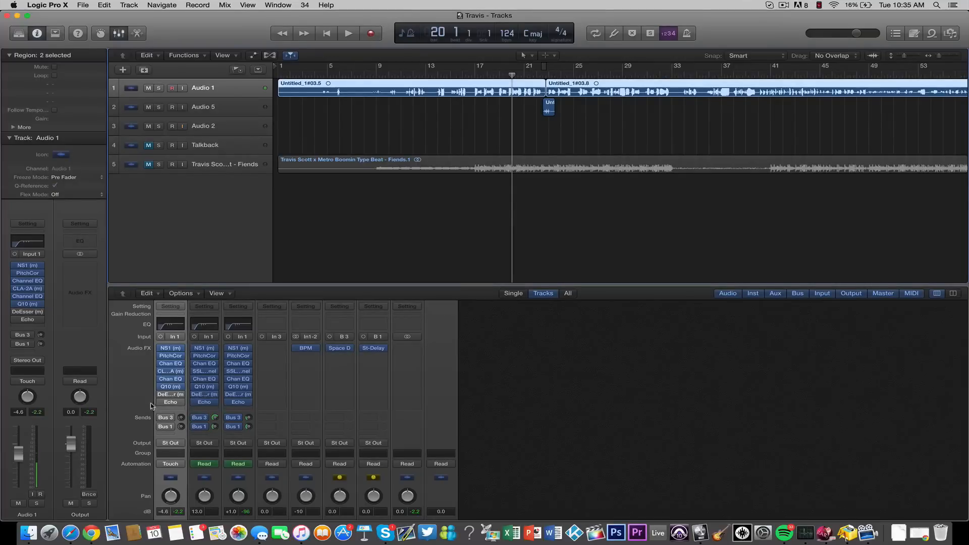
{"action": "left_click", "coordinate": [172, 396]}
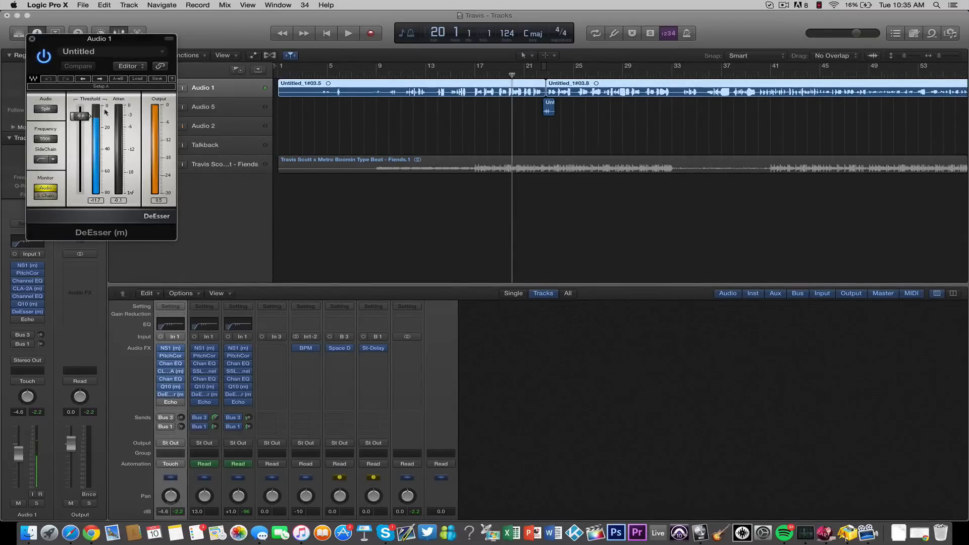
{"action": "left_click", "coordinate": [500, 76]}
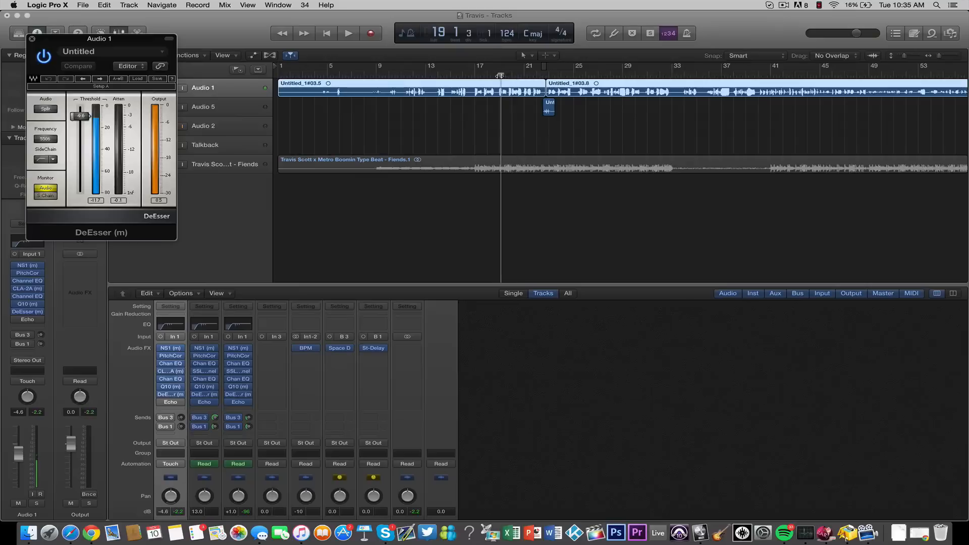
{"action": "key", "text": "space"}
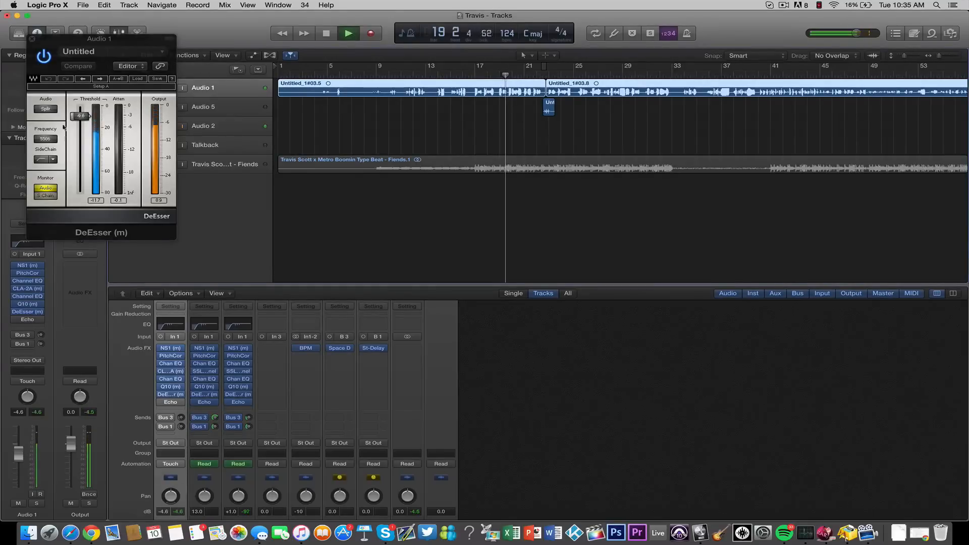
{"action": "key", "text": "space"}
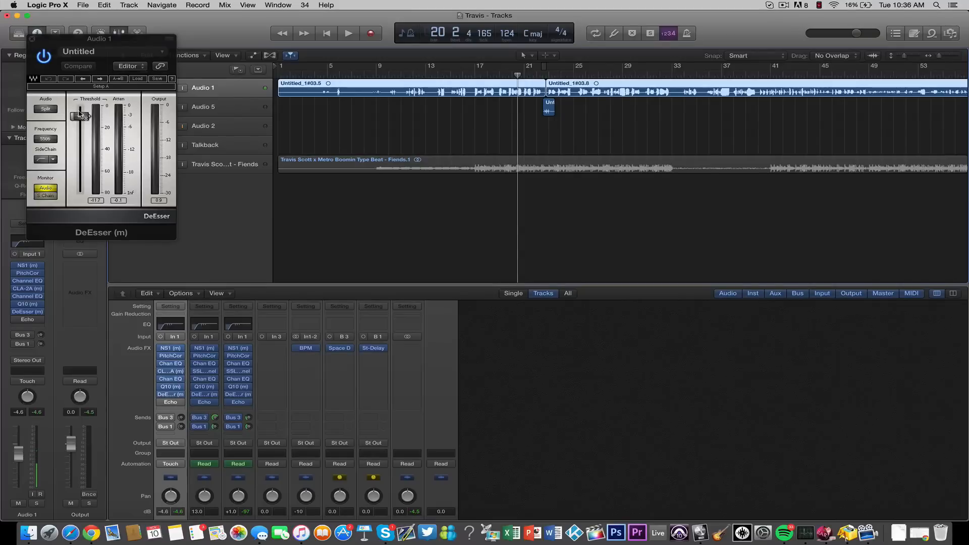
{"action": "left_click_drag", "start_coordinate": [83, 115], "coordinate": [84, 117]}
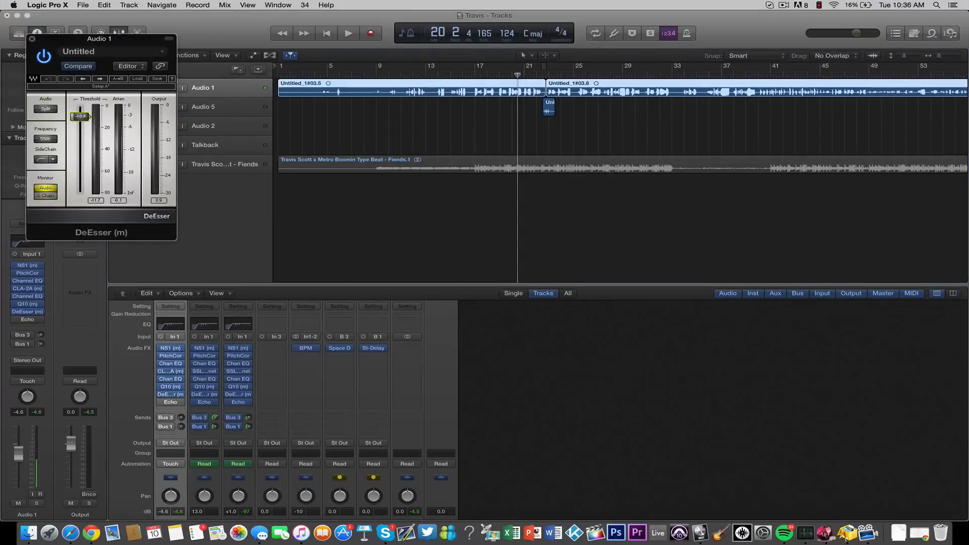
{"action": "left_click", "coordinate": [31, 39]}
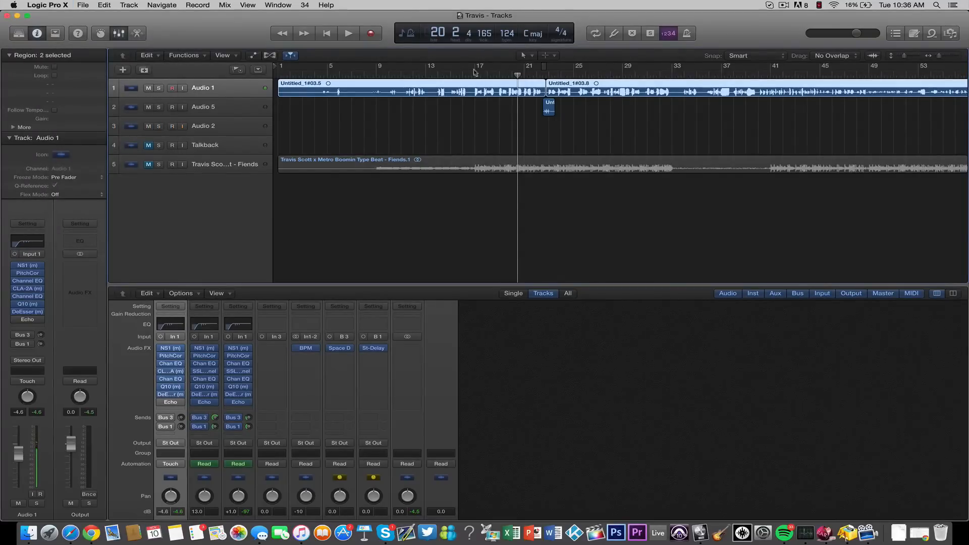
{"action": "left_click_drag", "start_coordinate": [440, 70], "coordinate": [433, 69]}
{"action": "left_click", "coordinate": [433, 68]}
{"action": "left_click", "coordinate": [433, 69]}
{"action": "left_click", "coordinate": [433, 67]}
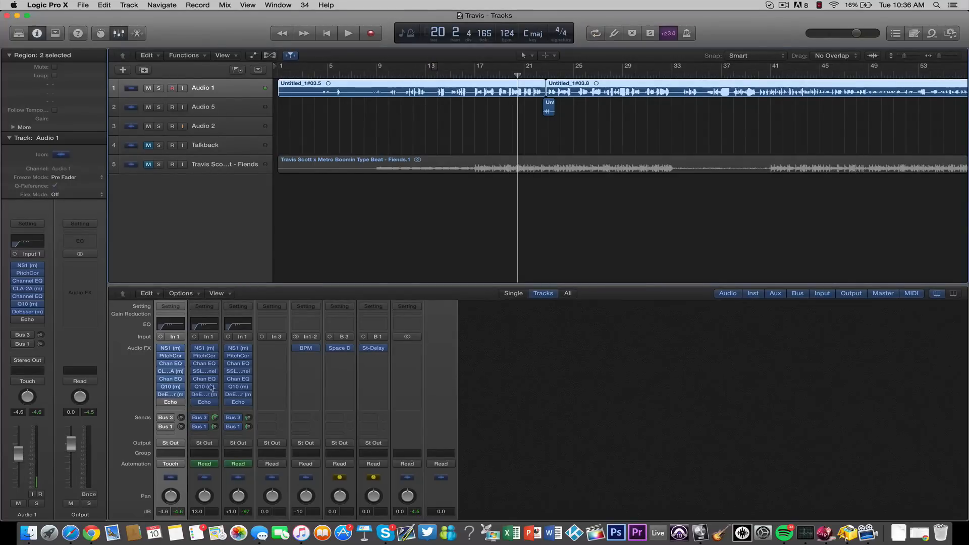
- Enable the Echo on Audio 1, review its settings and turn on the track's Bus 3 and Bus 1 sends
{"action": "left_click", "coordinate": [167, 402]}
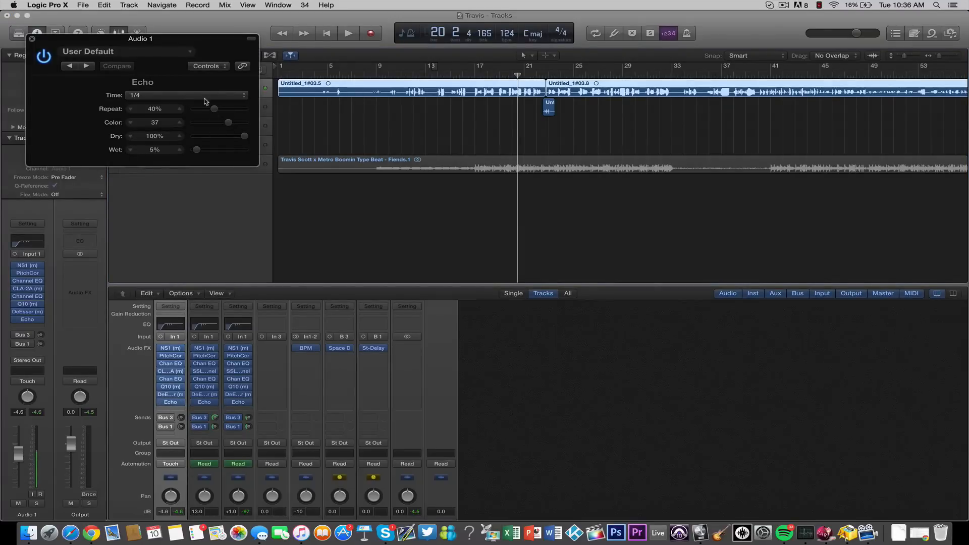
{"action": "left_click", "coordinate": [29, 39]}
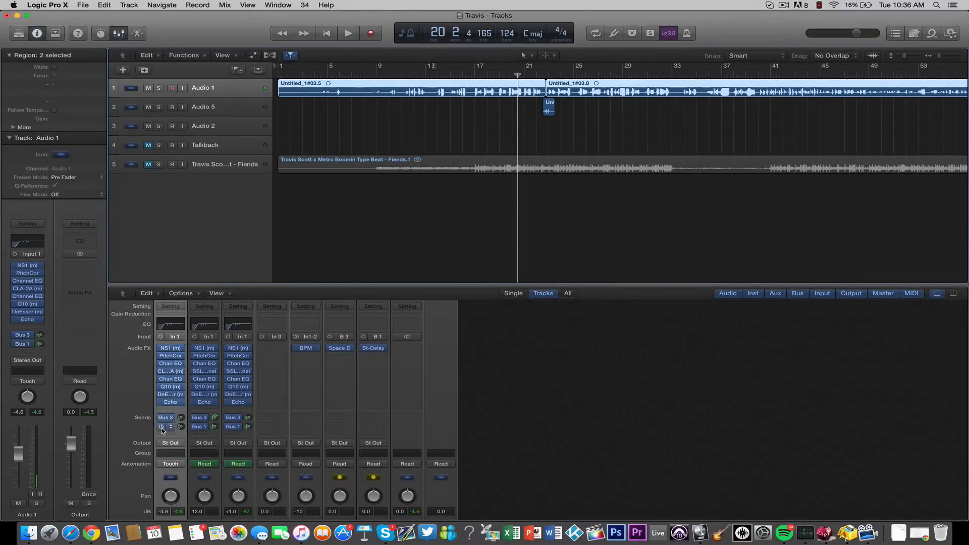
- Review the Stereo Delay on the Bus 1 aux, the Space Designer reverb on the Bus 3 aux and Audio 1's send levels
{"action": "left_click", "coordinate": [373, 348]}
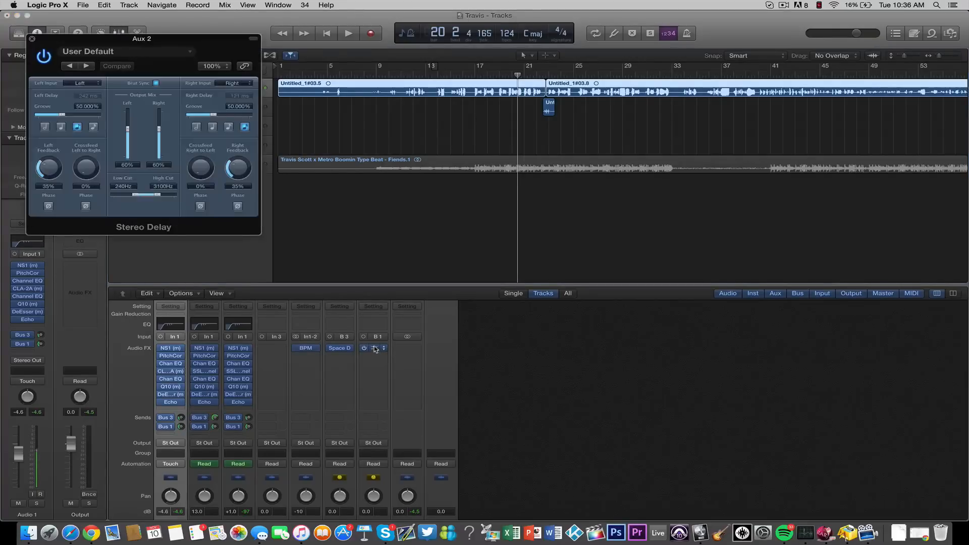
{"action": "left_click", "coordinate": [32, 40]}
{"action": "left_click", "coordinate": [340, 349]}
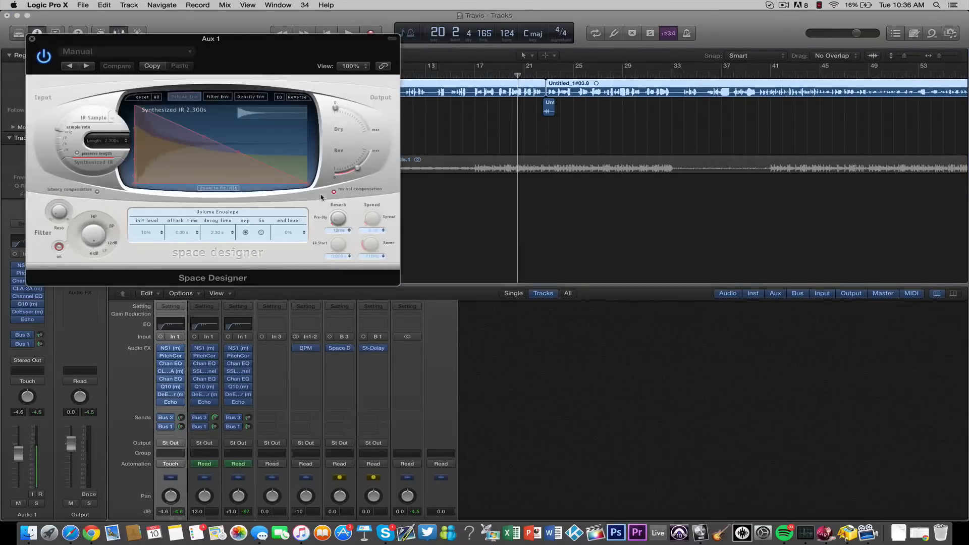
{"action": "left_click", "coordinate": [32, 39]}
{"action": "mouse_move", "coordinate": [182, 422]}
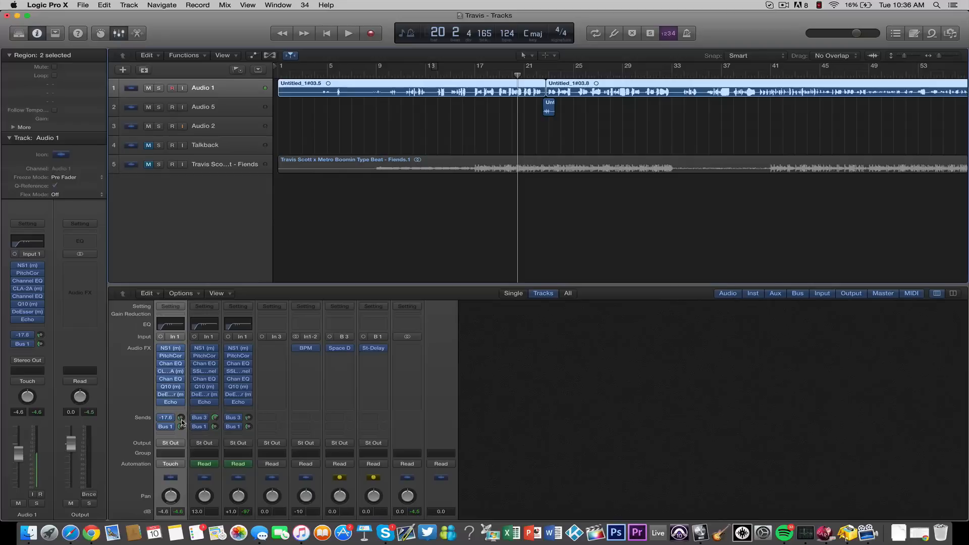
{"action": "left_click", "coordinate": [181, 427]}
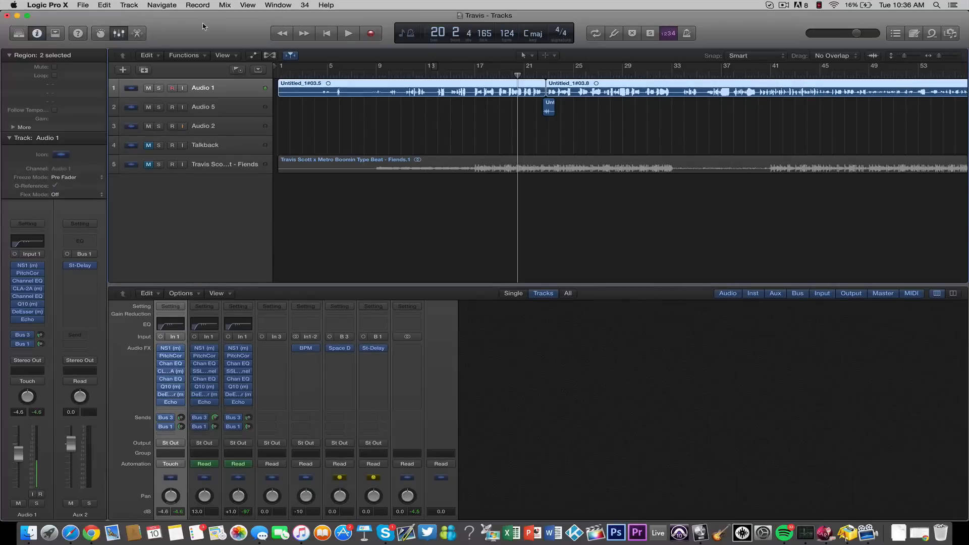
- Unmute the Fiends beat track, play the full mix with the finished vocal chain and stop playback
{"action": "left_click", "coordinate": [148, 165]}
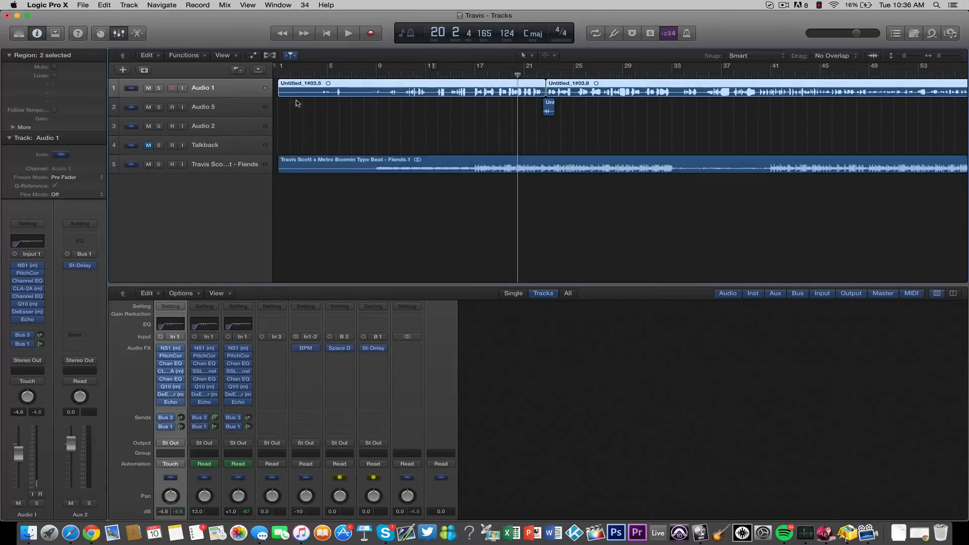
{"action": "left_click_drag", "start_coordinate": [472, 75], "coordinate": [453, 75]}
{"action": "key", "text": "space"}
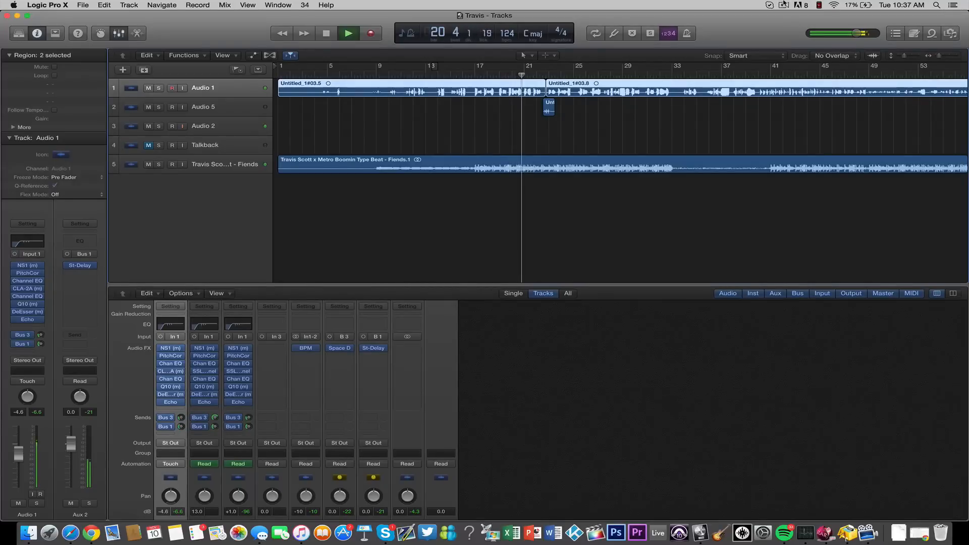
{"action": "left_click", "coordinate": [782, 5]}
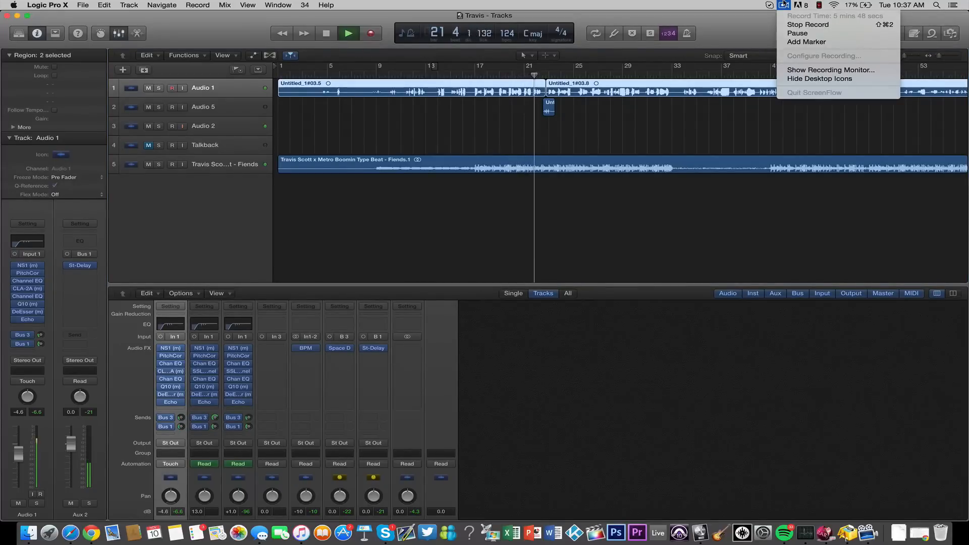
{"action": "left_click", "coordinate": [782, 5]}
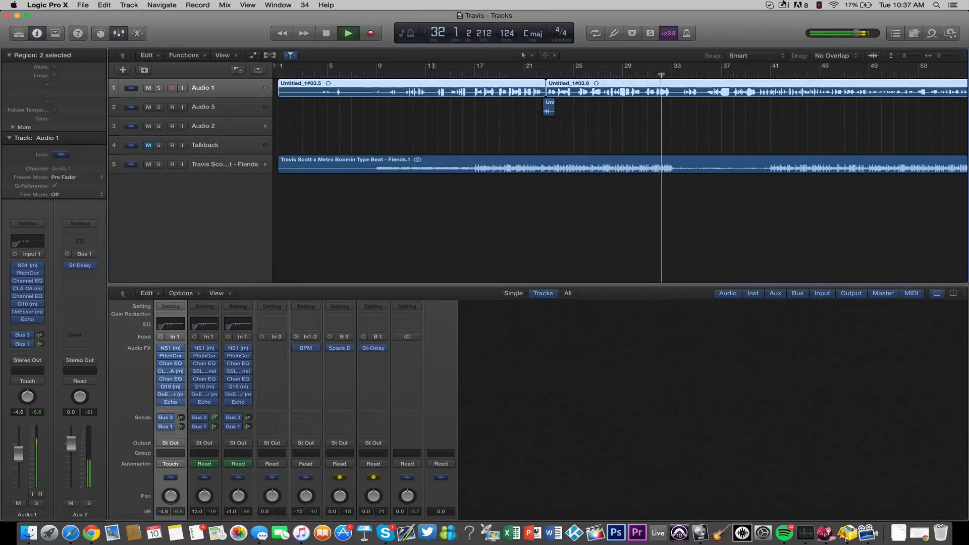
{"action": "key", "text": "space"}
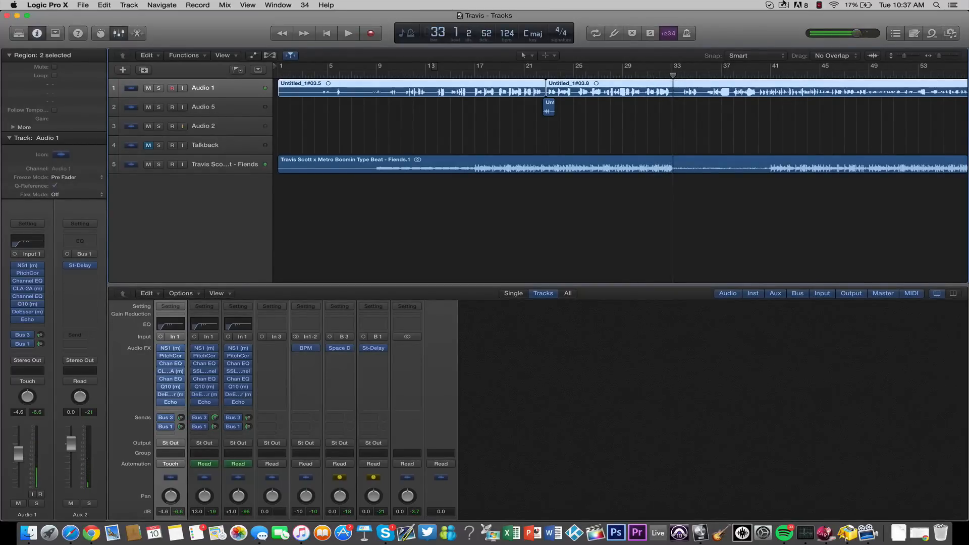